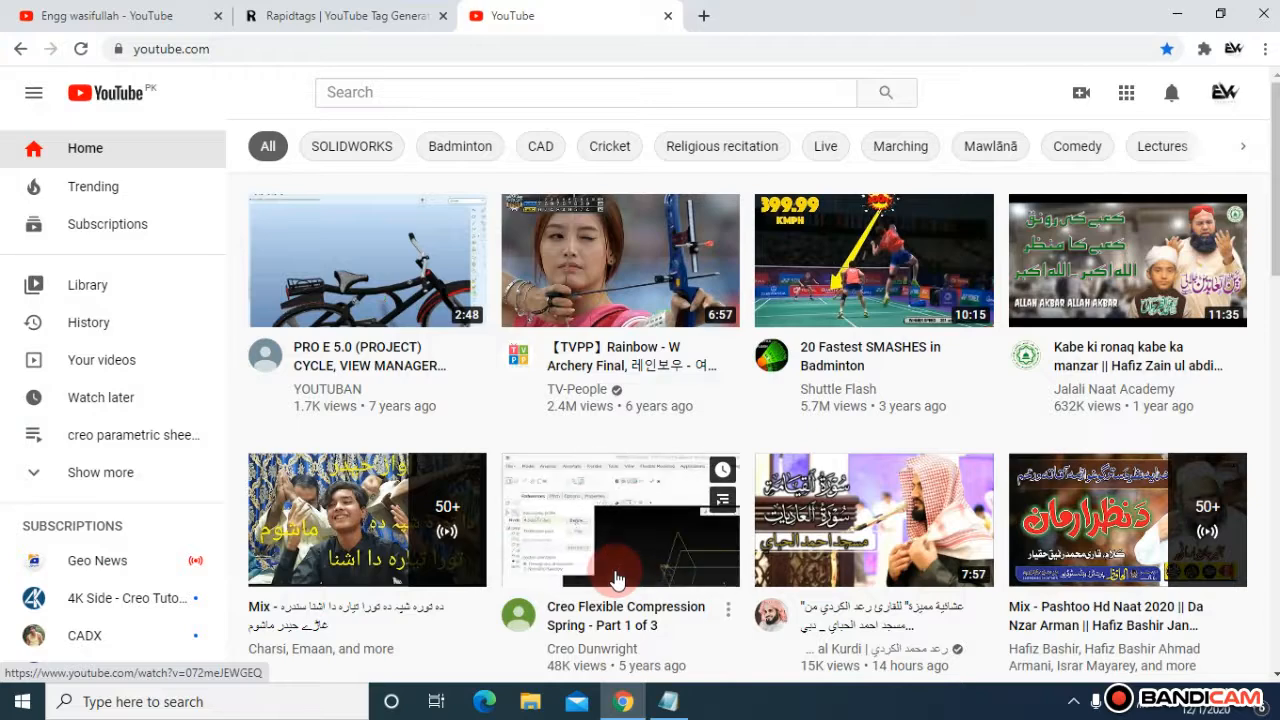
Step: Search YouTube for the tutorial author's channel by name
click(471, 91)
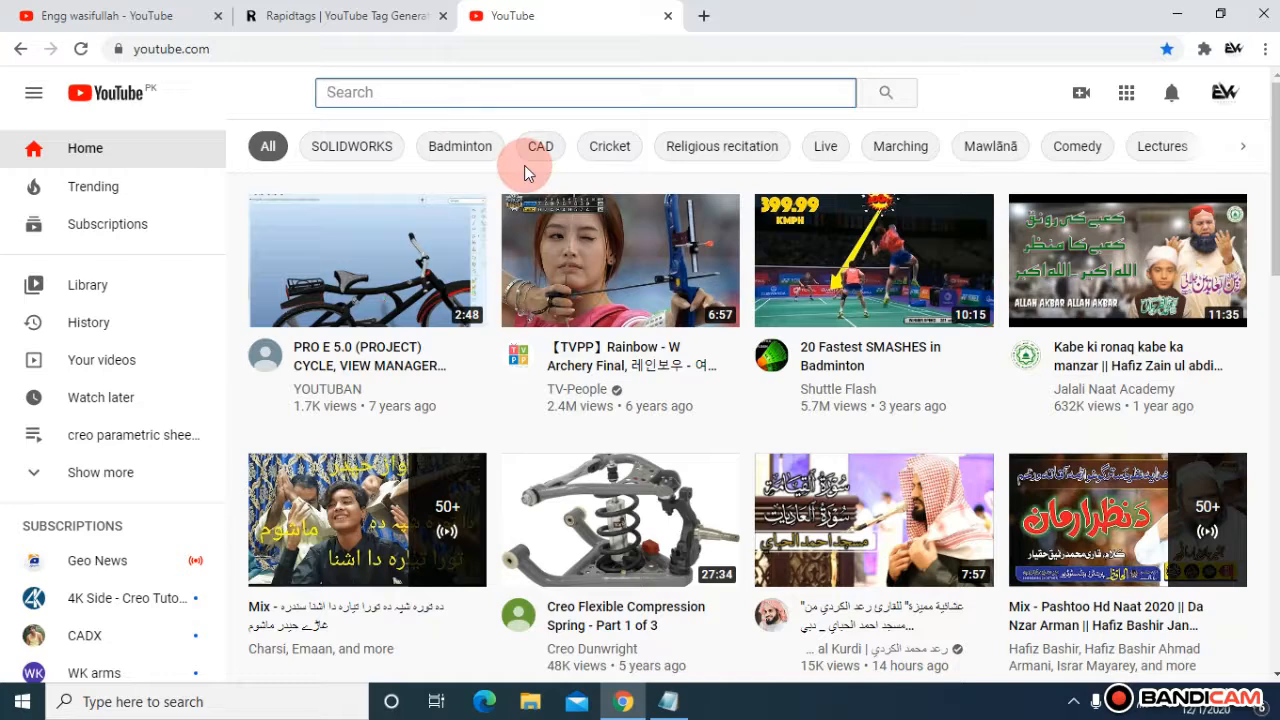
text(Enn)
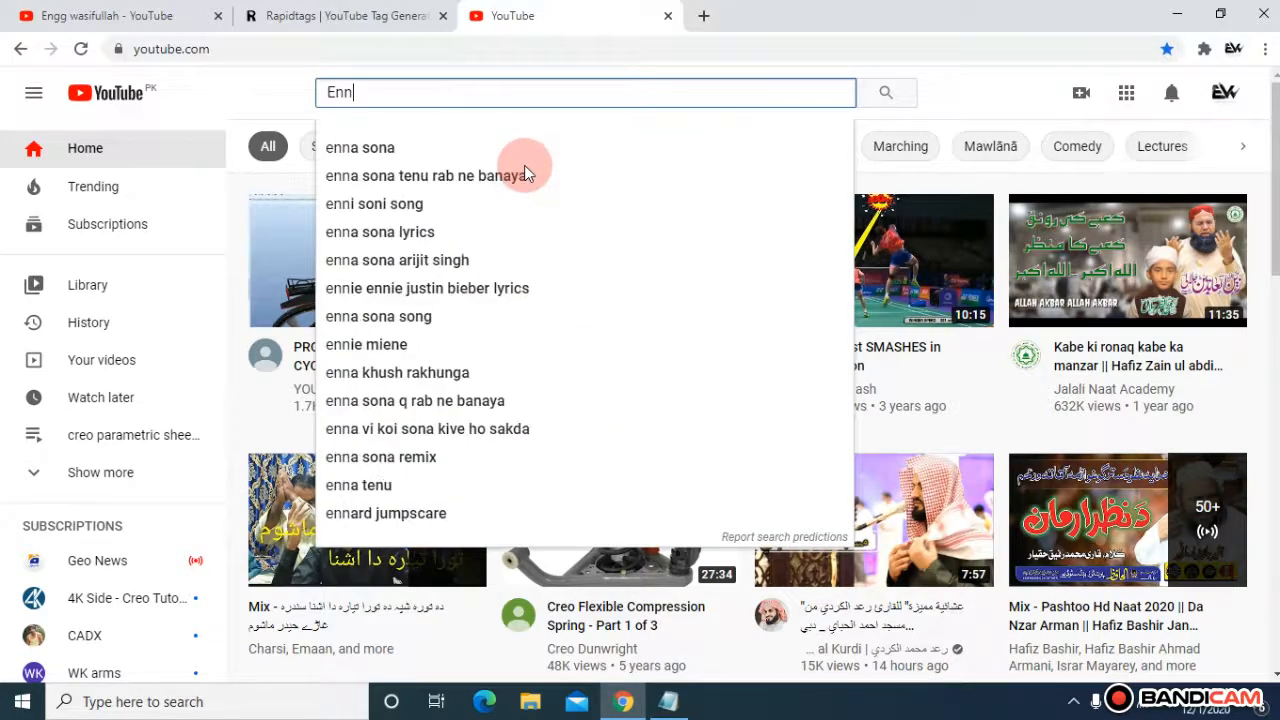
key(BackSpace)
text(gg )
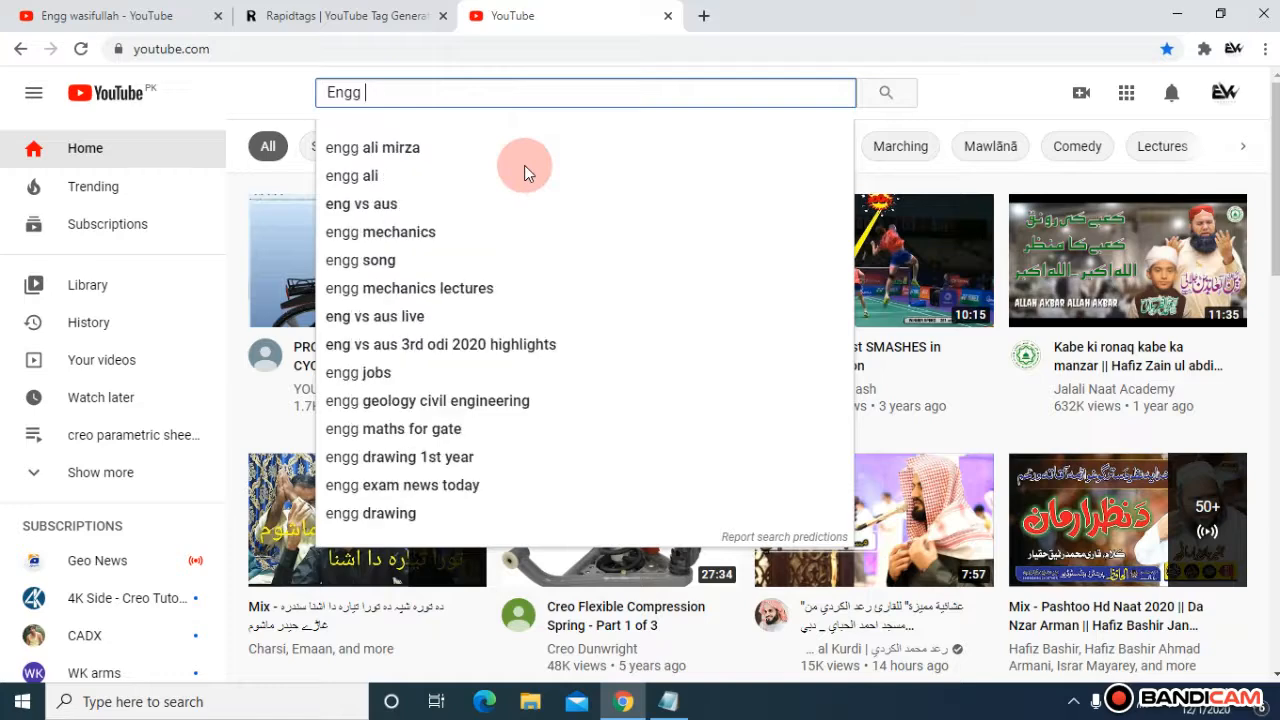
text(wasifullah)
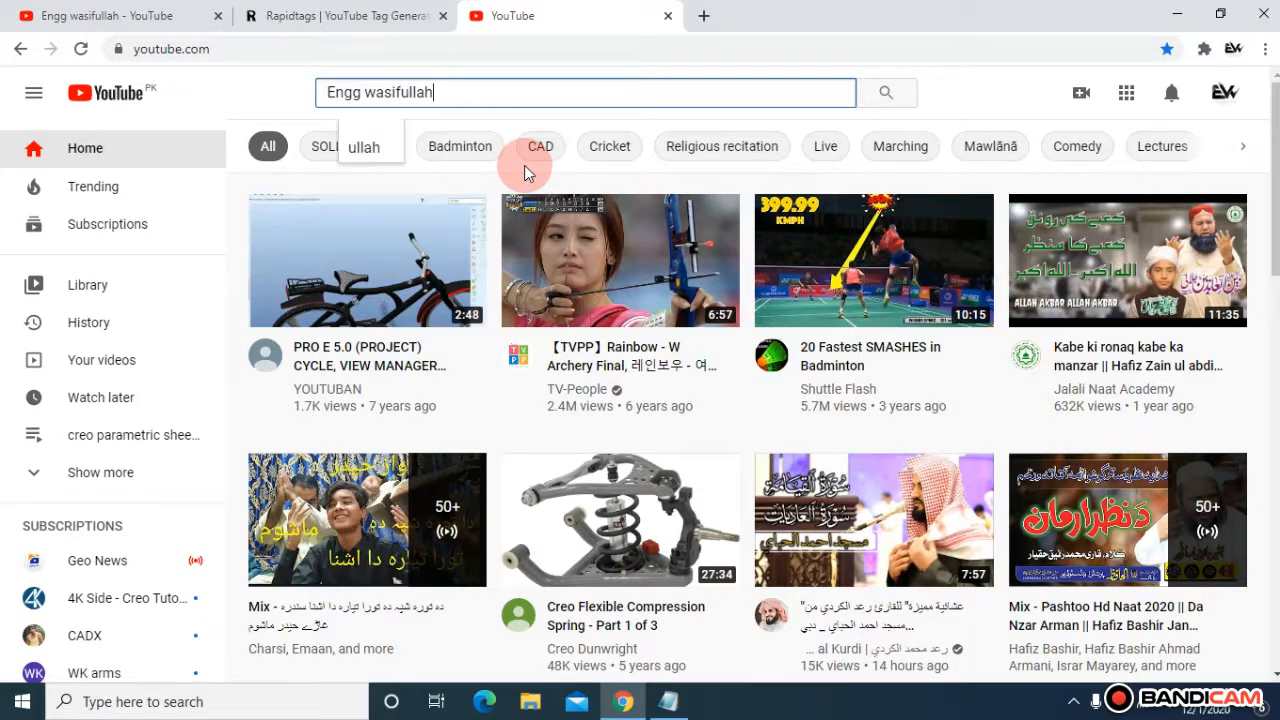
key(Return)
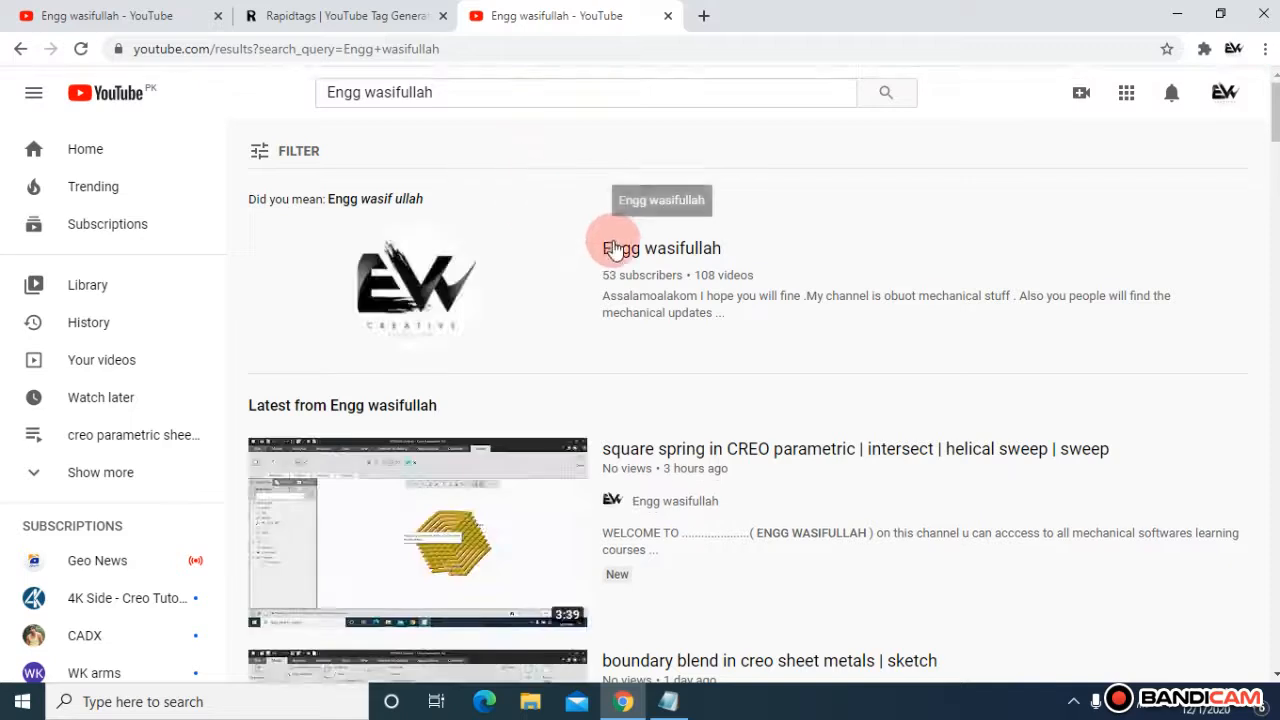
Step: Open the channel from the results and show its uploaded videos
click(622, 252)
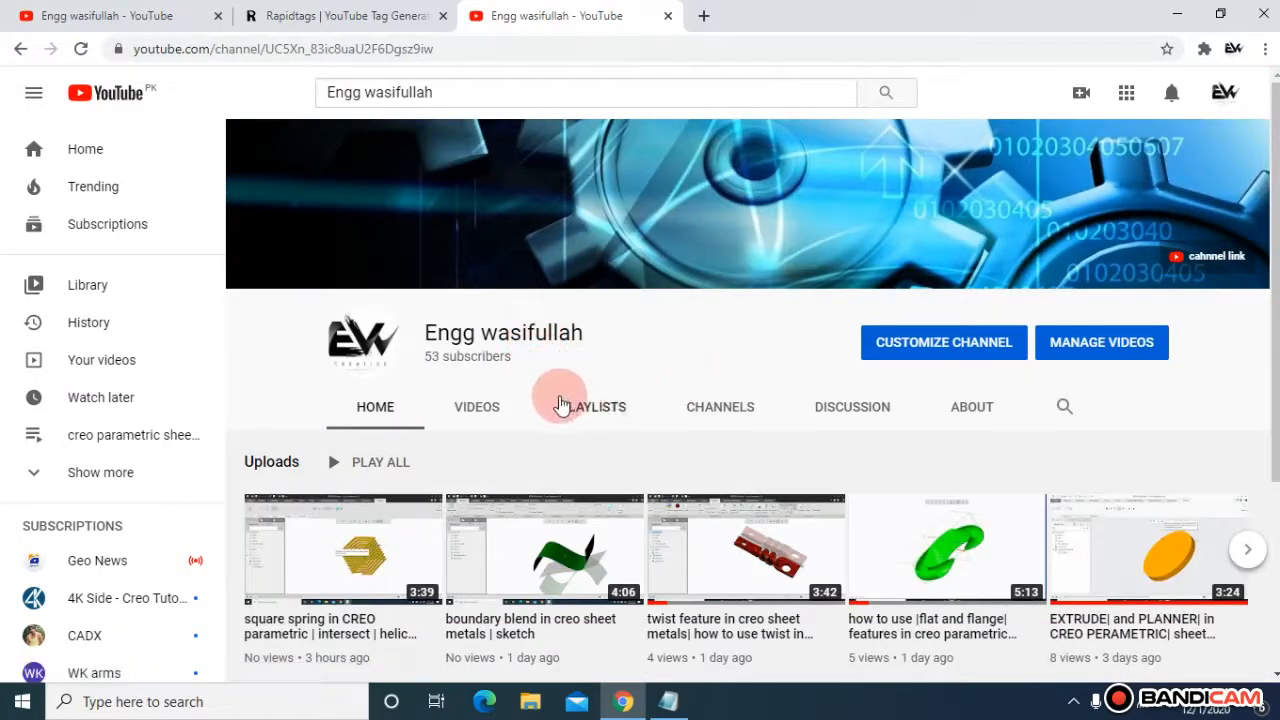
click(493, 408)
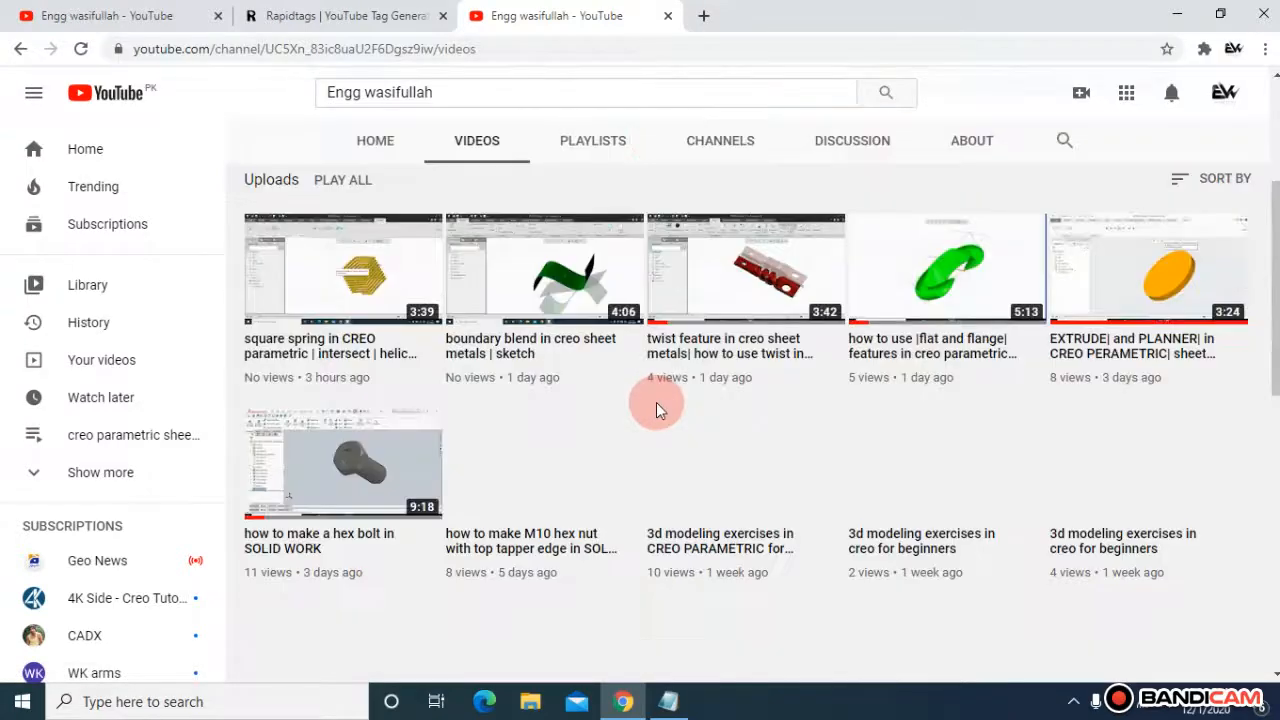
Step: Scroll through the channel's list of uploaded videos and return to the top of the page
scroll(656, 408, down, 1)
scroll(657, 410, down, 10)
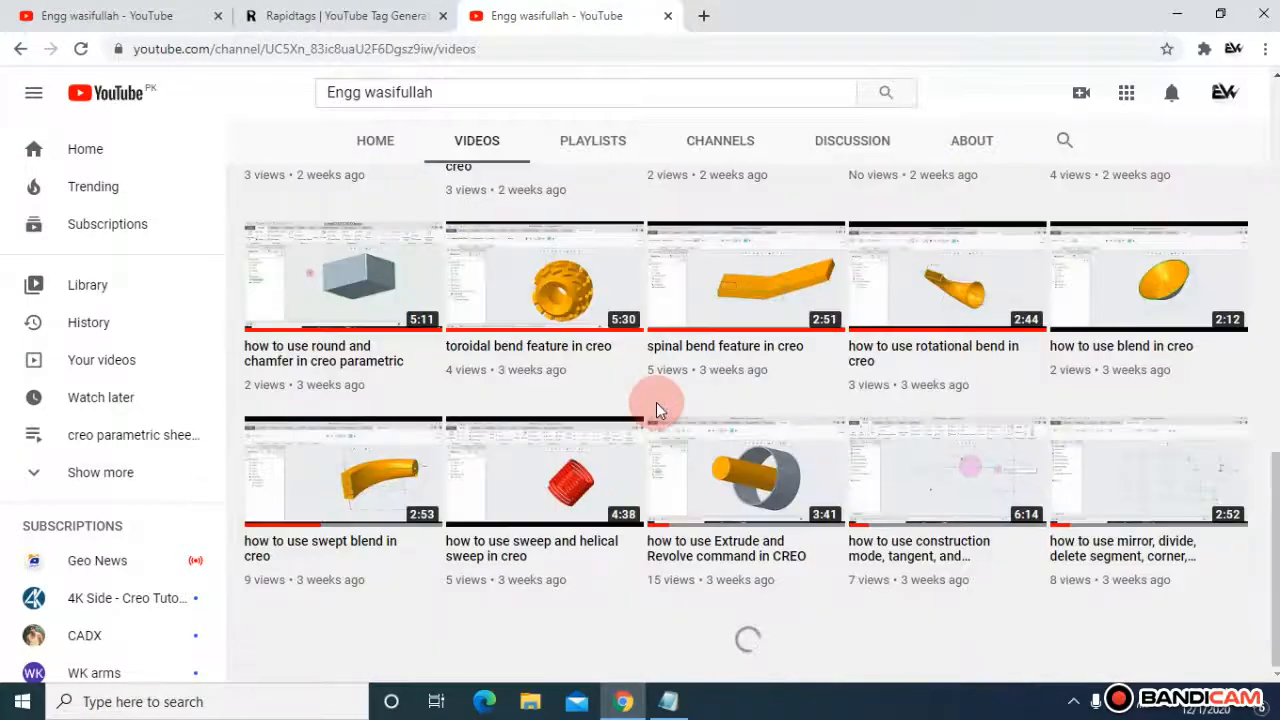
scroll(656, 405, down, 3)
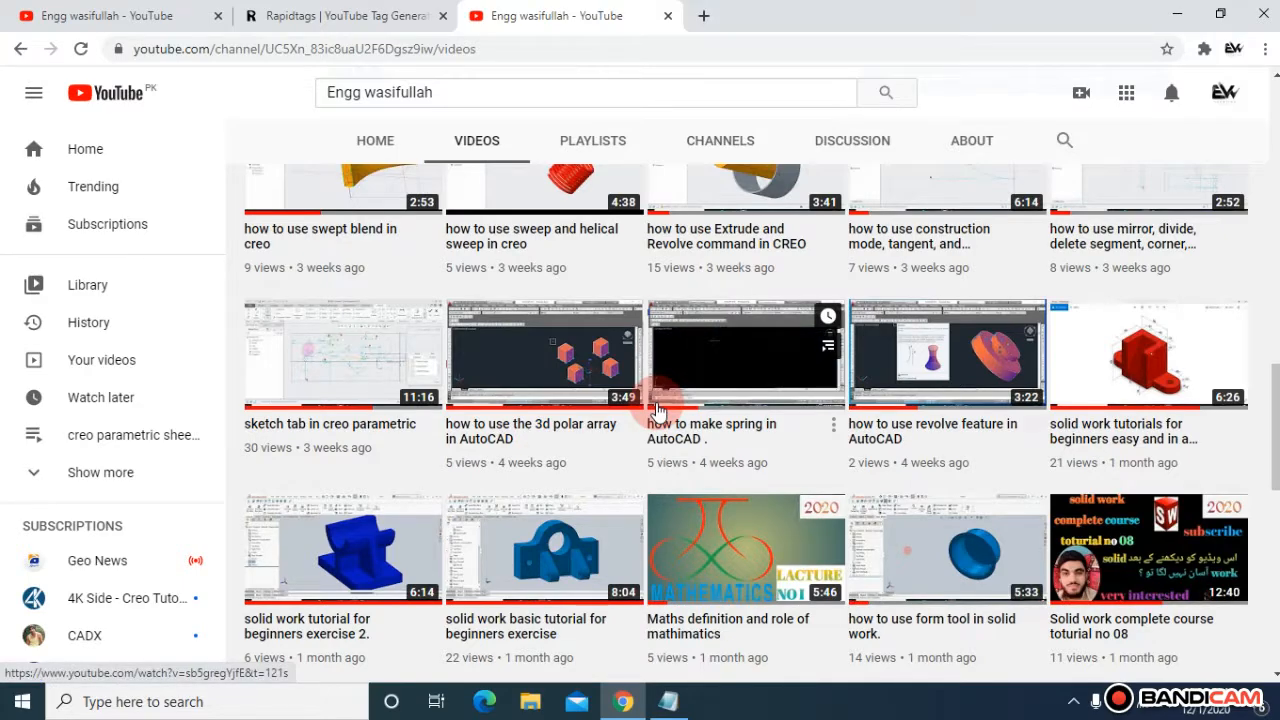
scroll(657, 410, down, 6)
scroll(657, 410, down, 2)
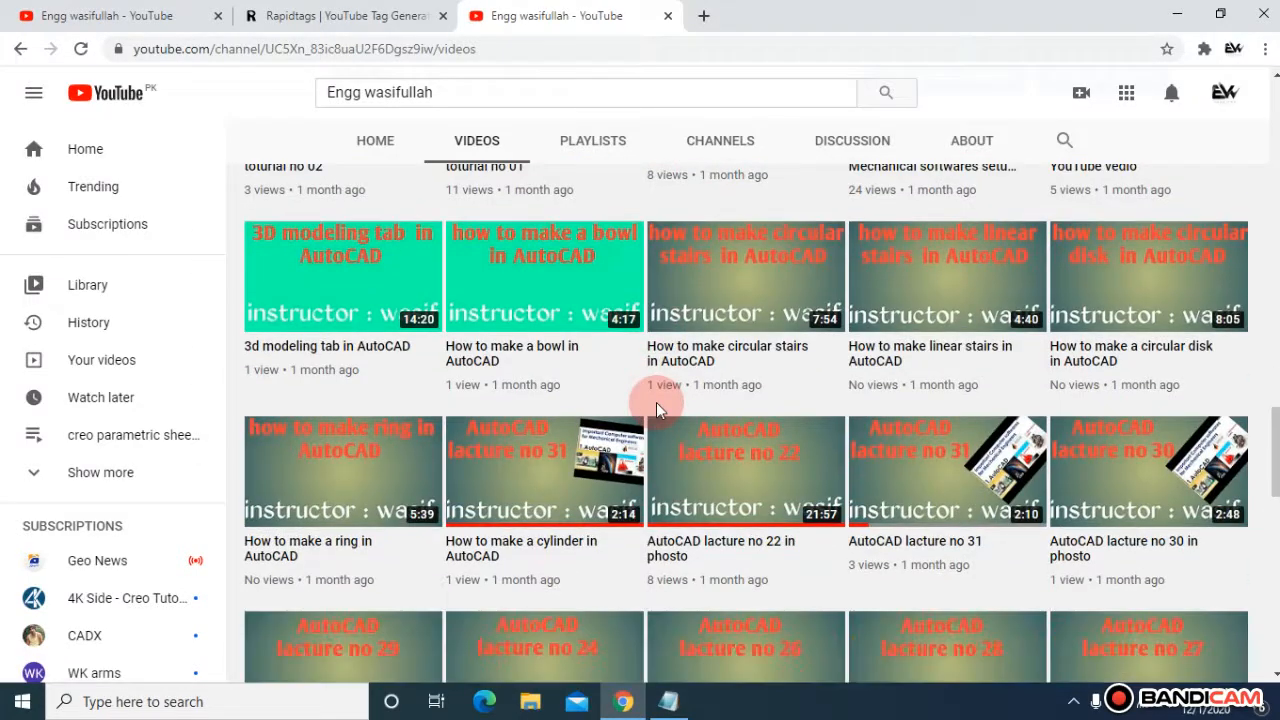
scroll(656, 410, down, 3)
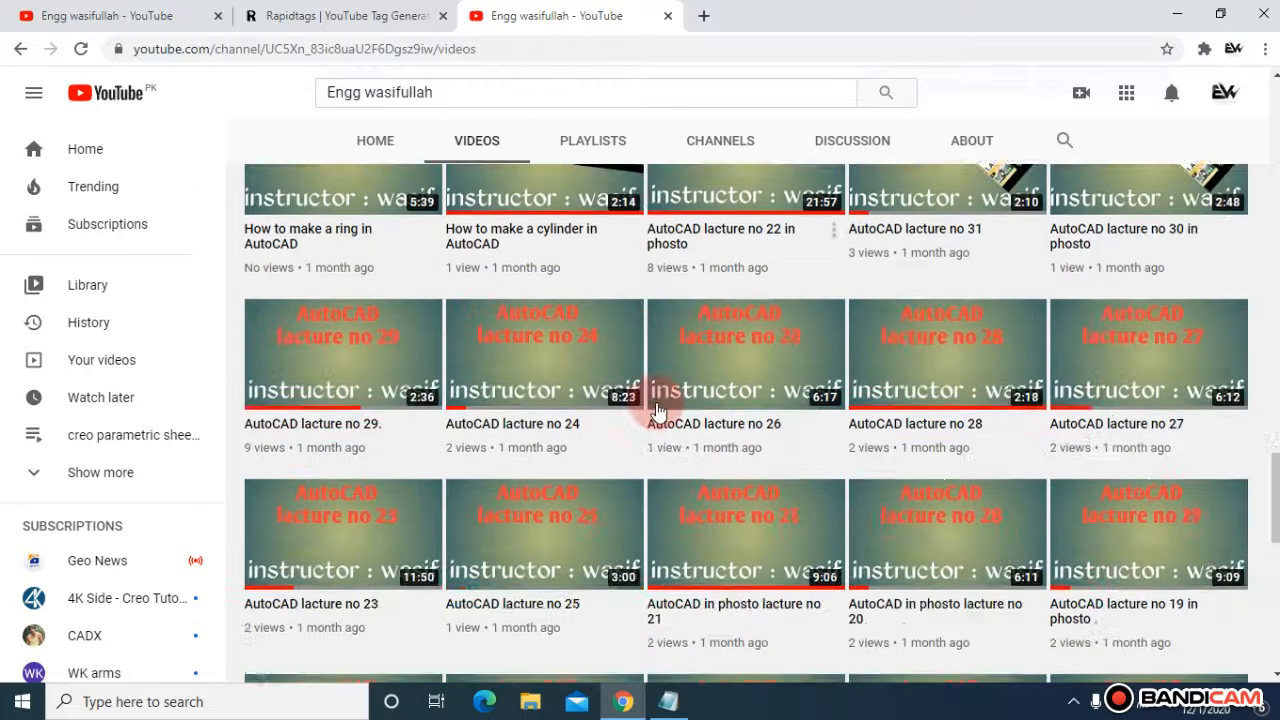
scroll(656, 410, down, 3)
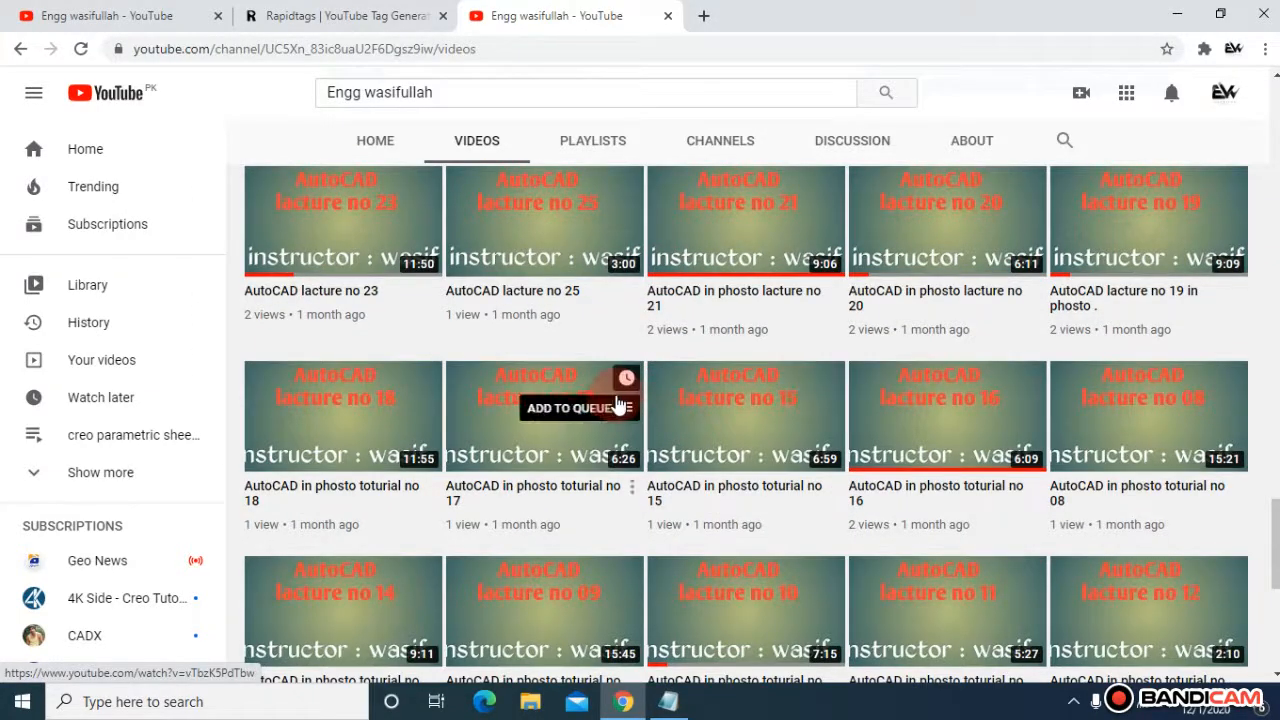
scroll(543, 402, down, 5)
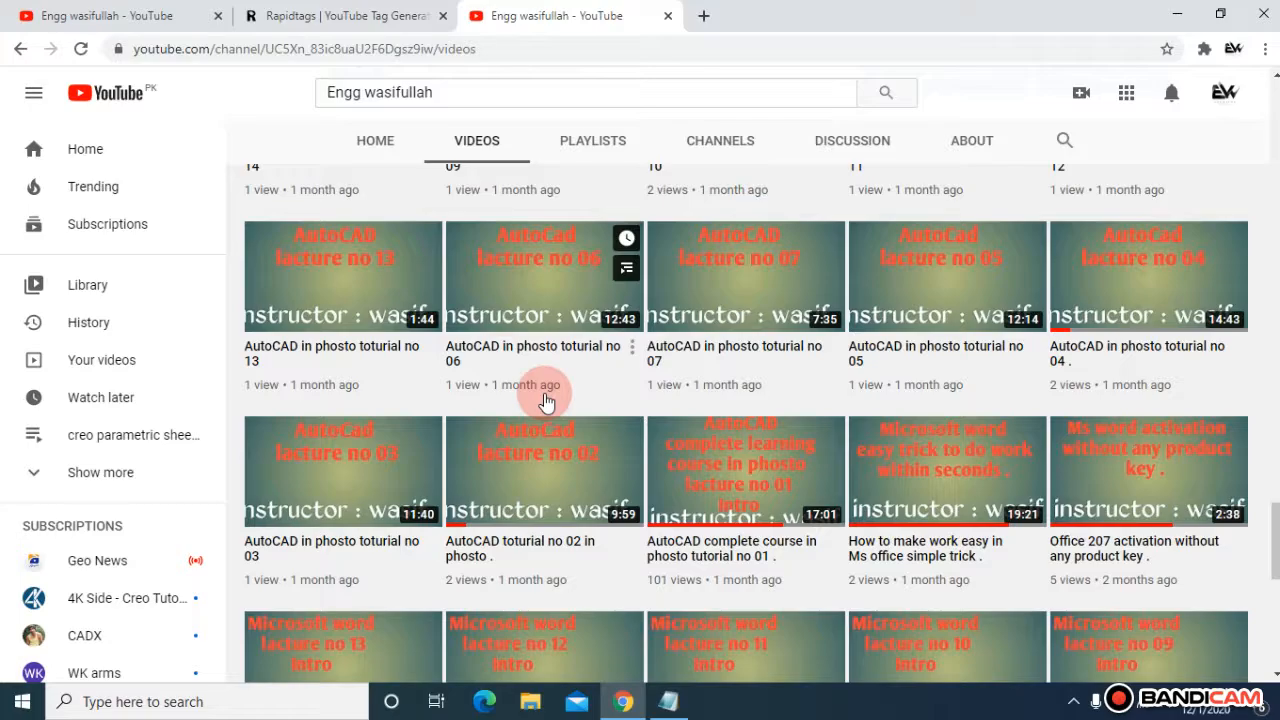
scroll(545, 402, down, 15)
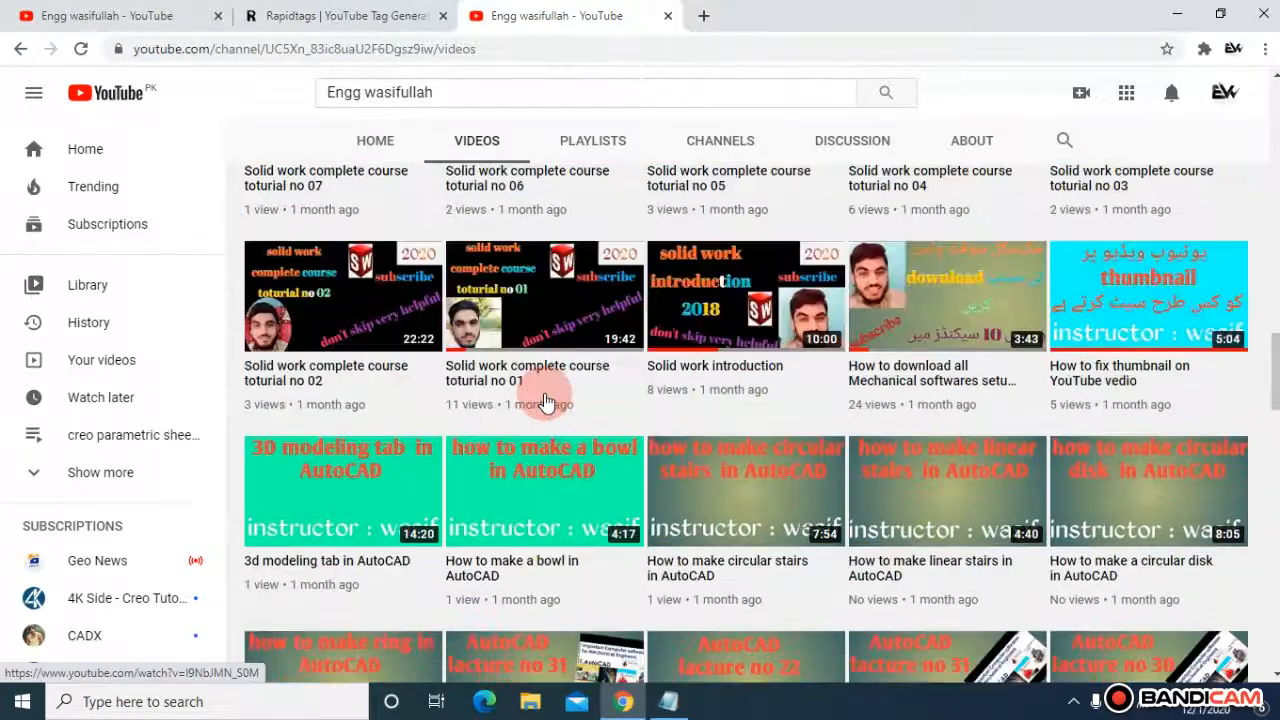
key(Home)
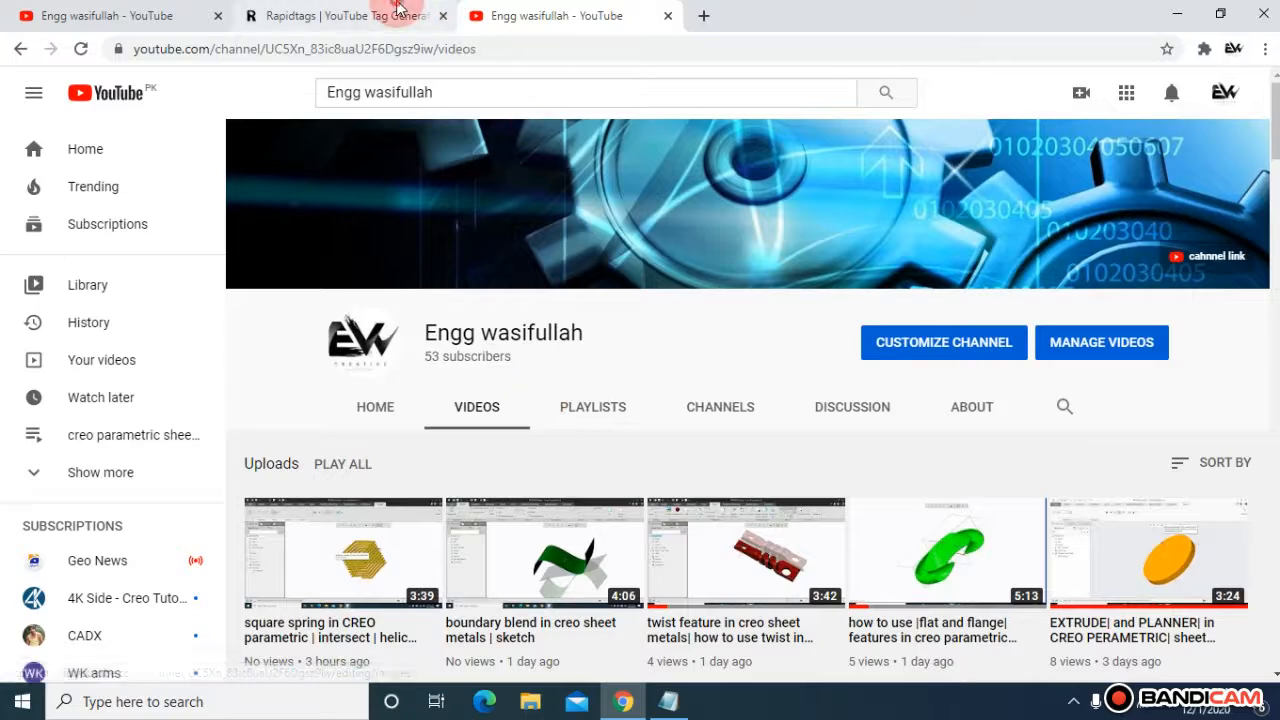
Step: Launch Creo Parametric 5.0 from the desktop shortcut and switch to its window
click(398, 15)
click(557, 15)
click(623, 701)
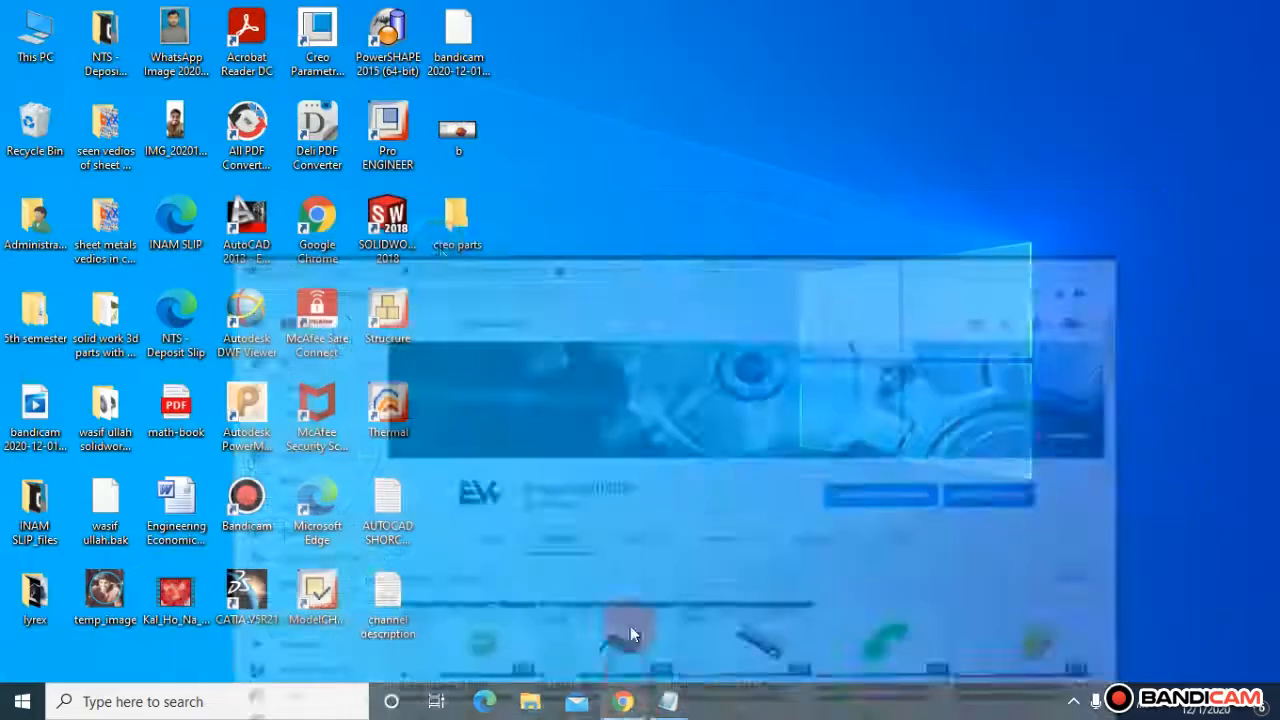
click(300, 36)
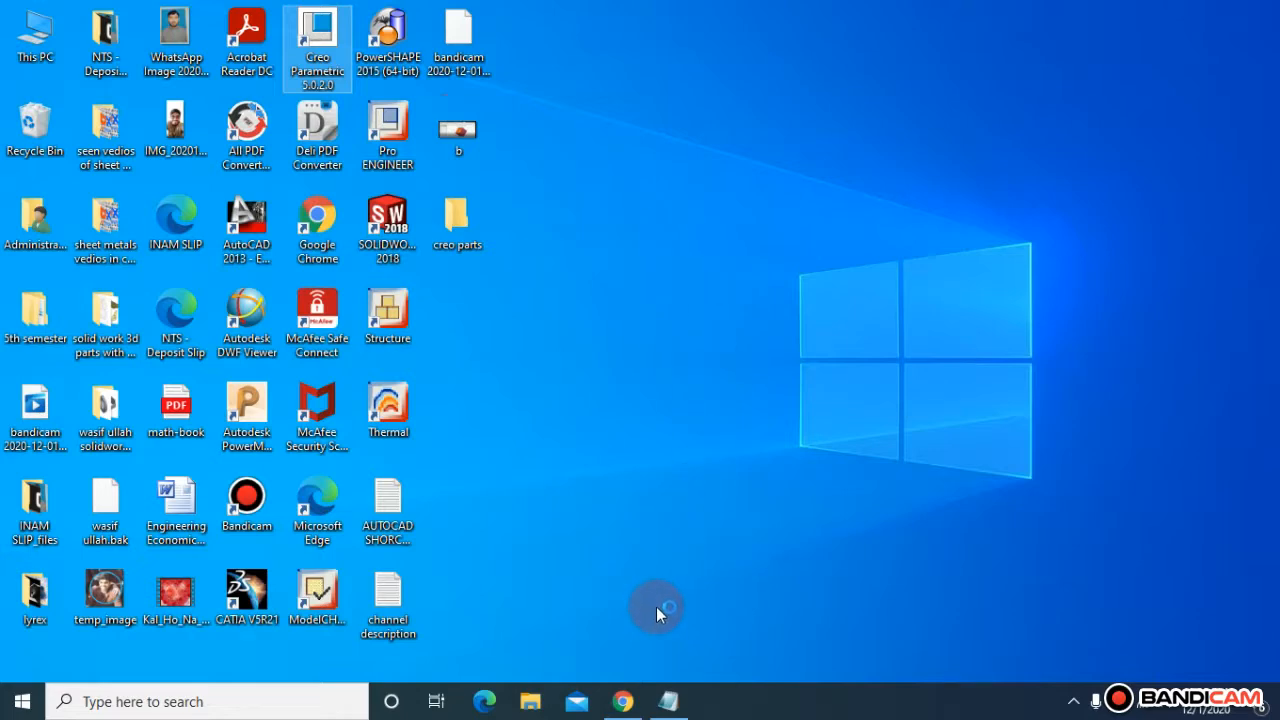
click(622, 701)
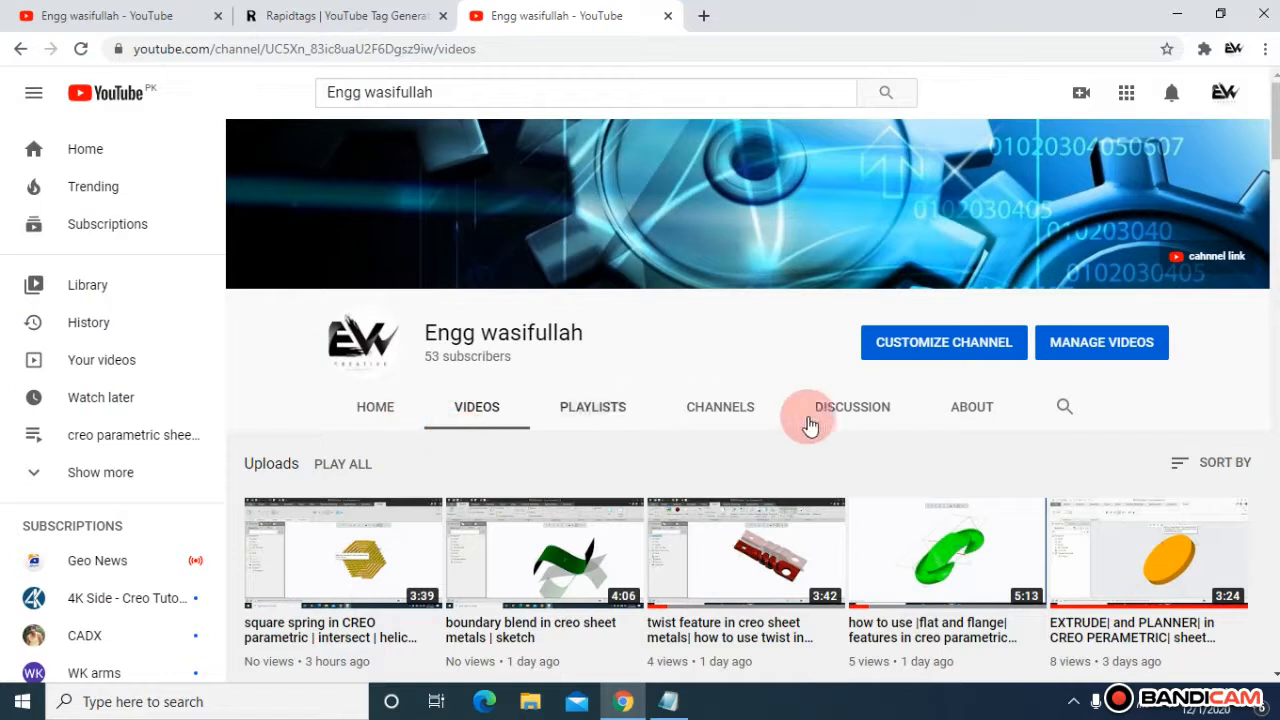
click(386, 407)
click(624, 700)
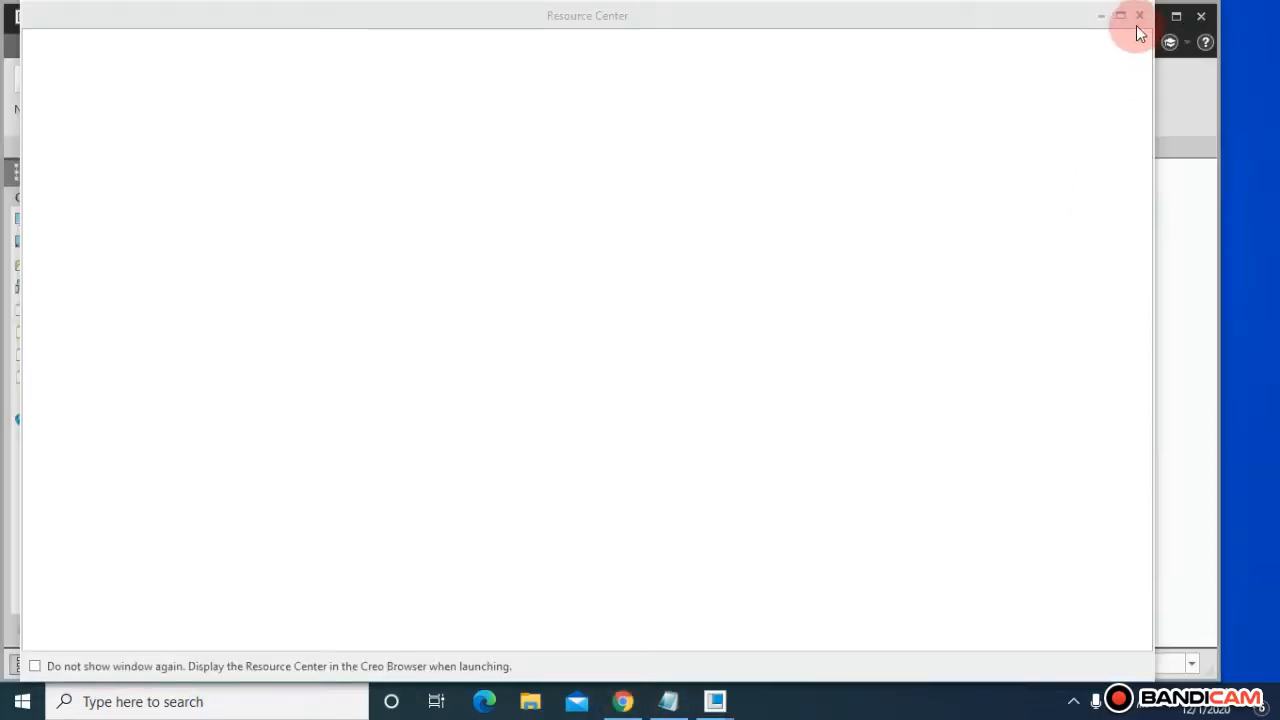
Step: Close the Resource Center and the browser pane, and create a new solid part with the default template
click(1138, 14)
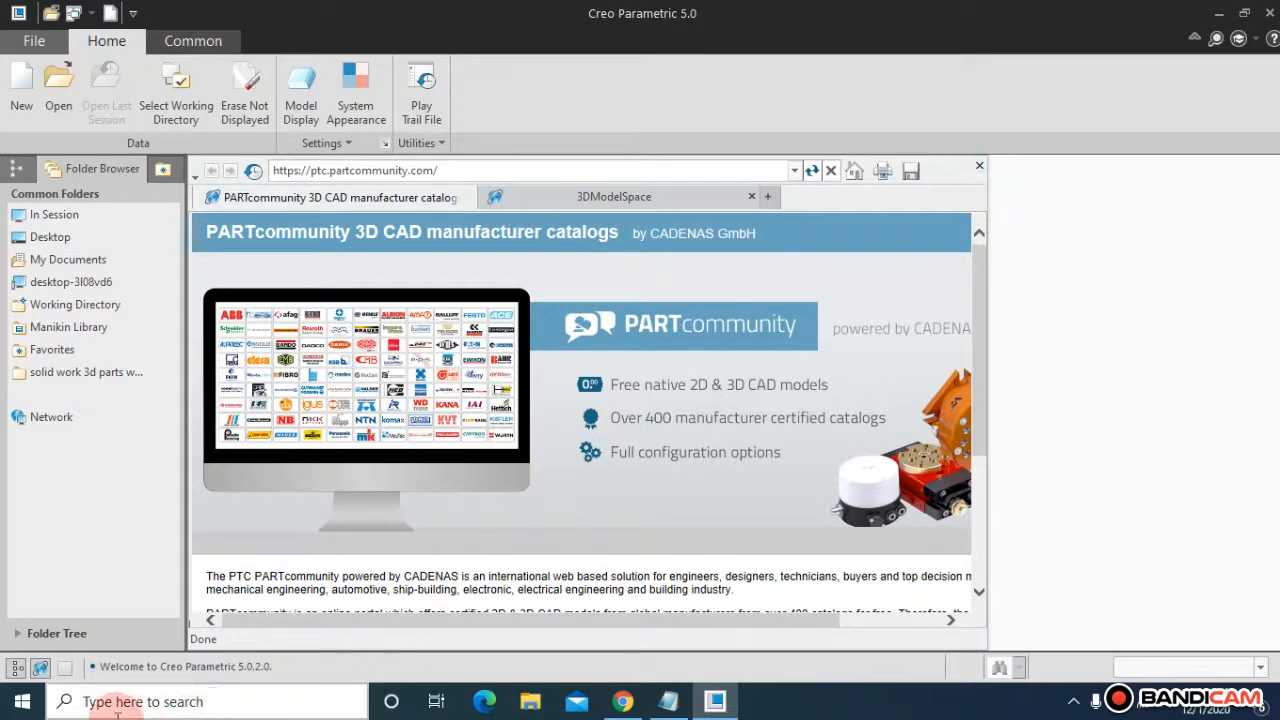
click(40, 670)
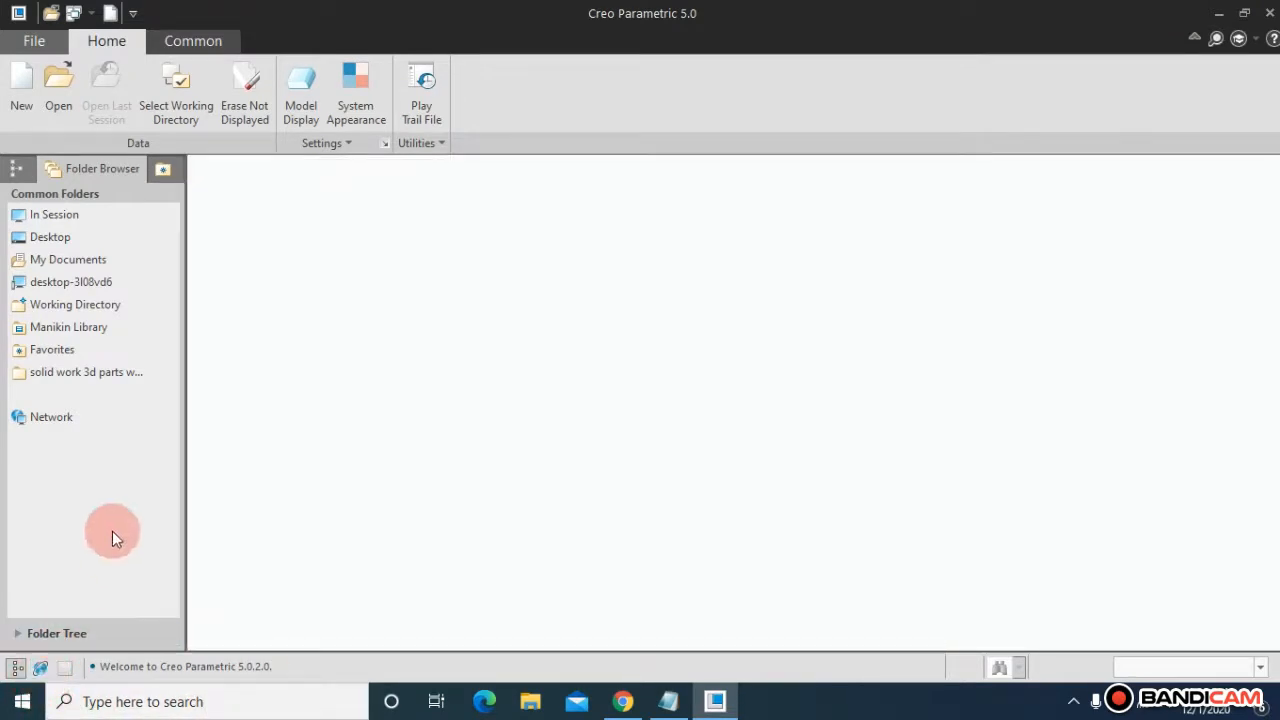
click(21, 92)
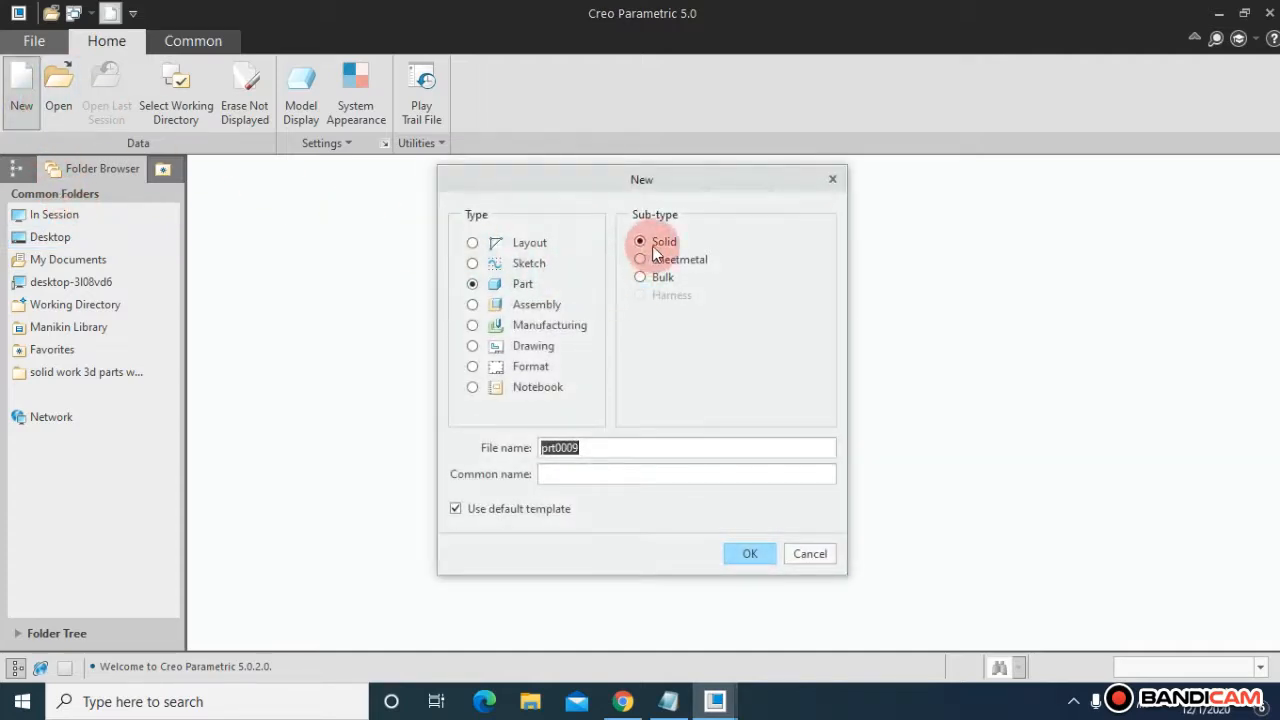
click(740, 555)
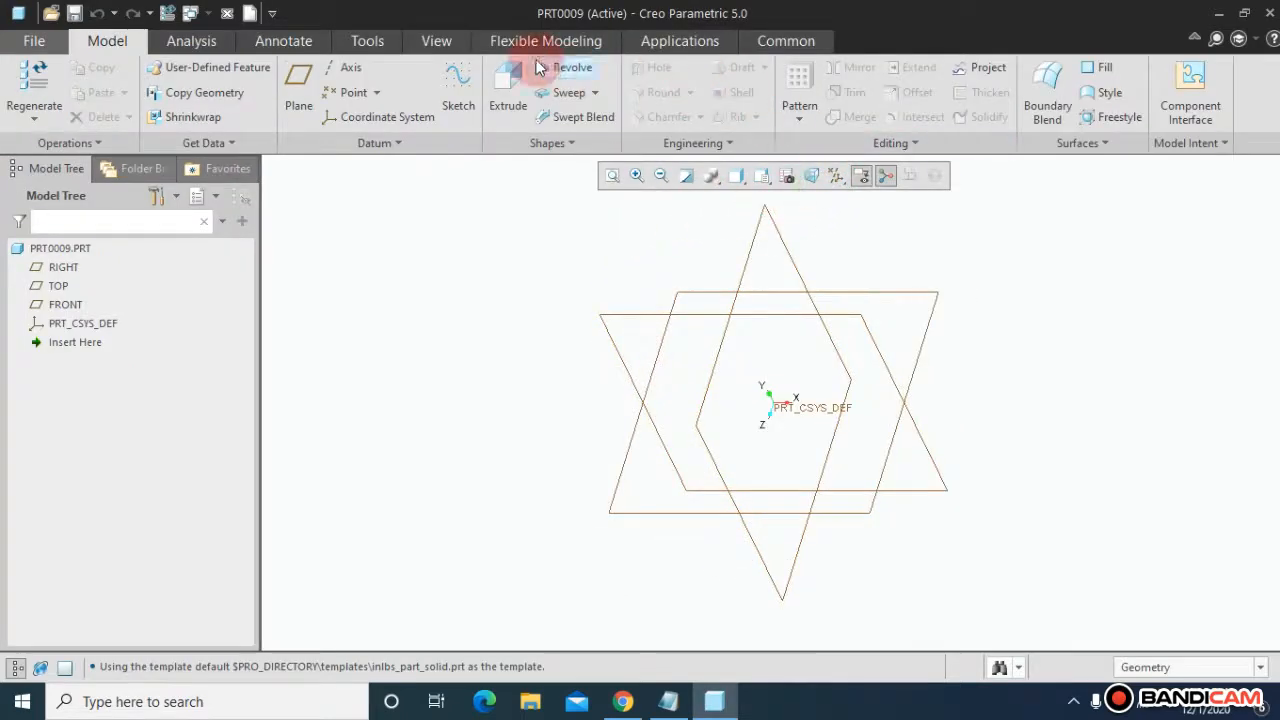
Step: Start an Extrude sketched on the FRONT plane, oriented parallel to the screen
click(508, 100)
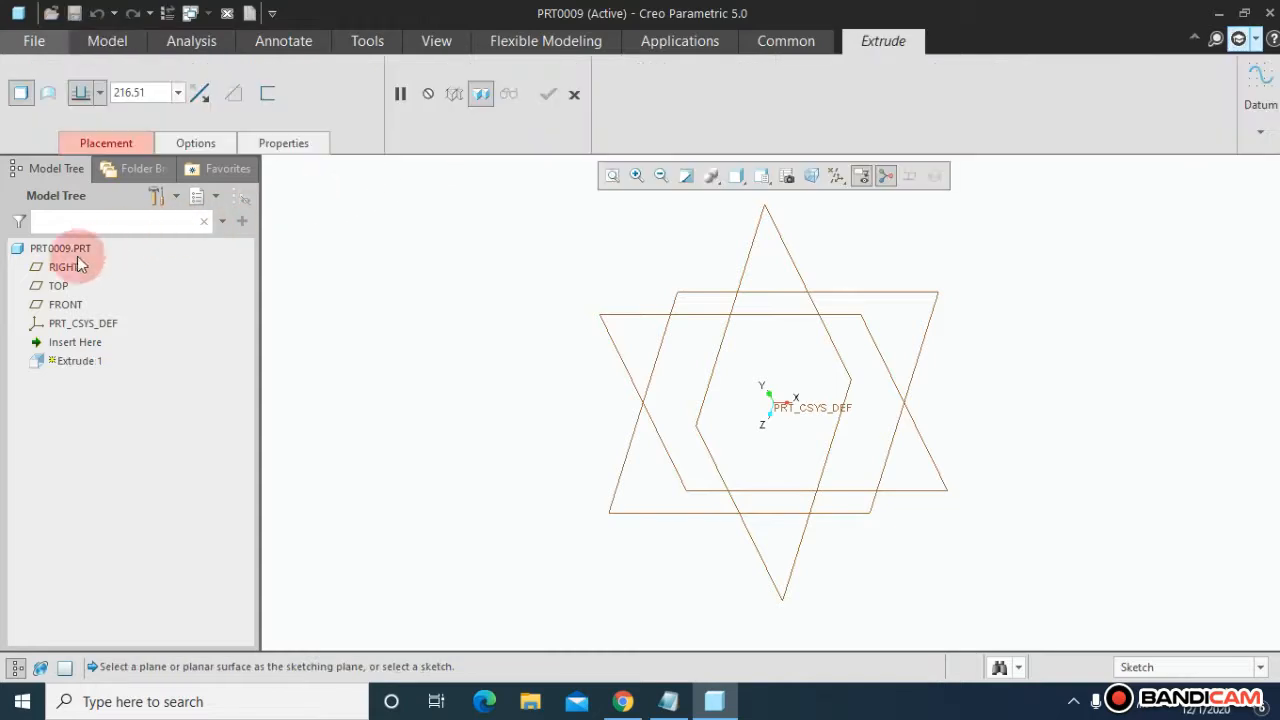
click(57, 304)
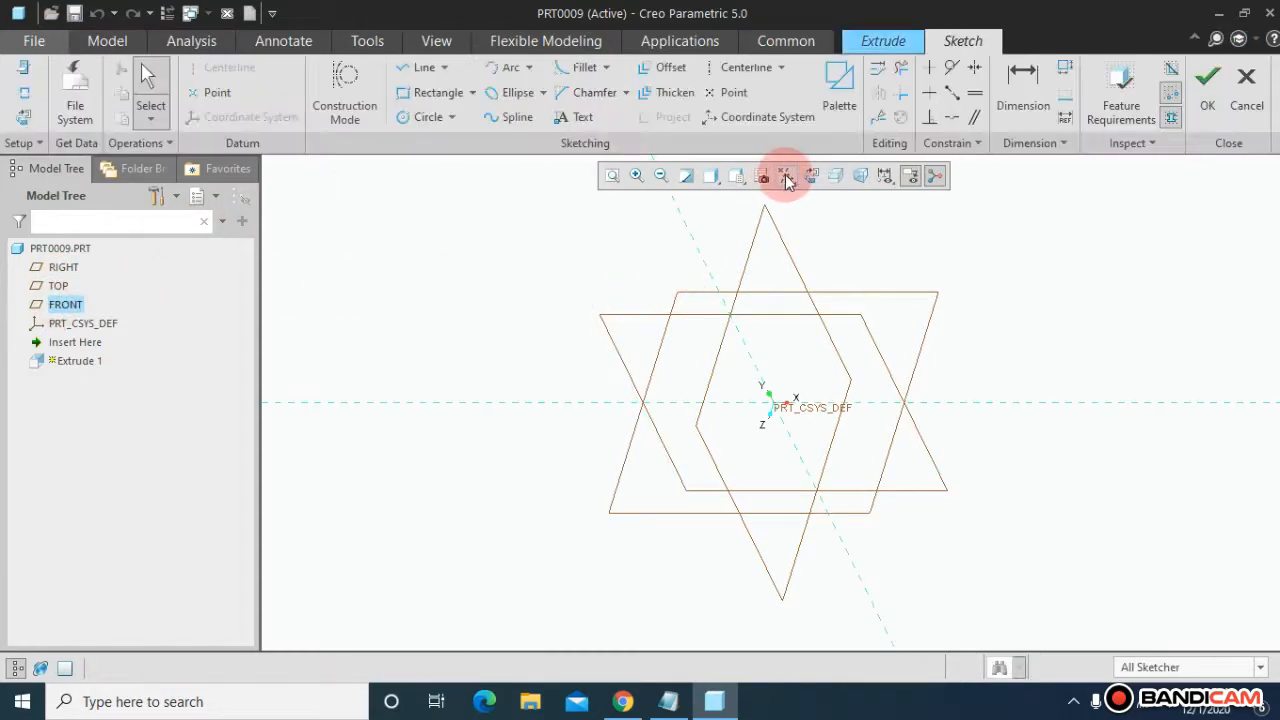
click(807, 176)
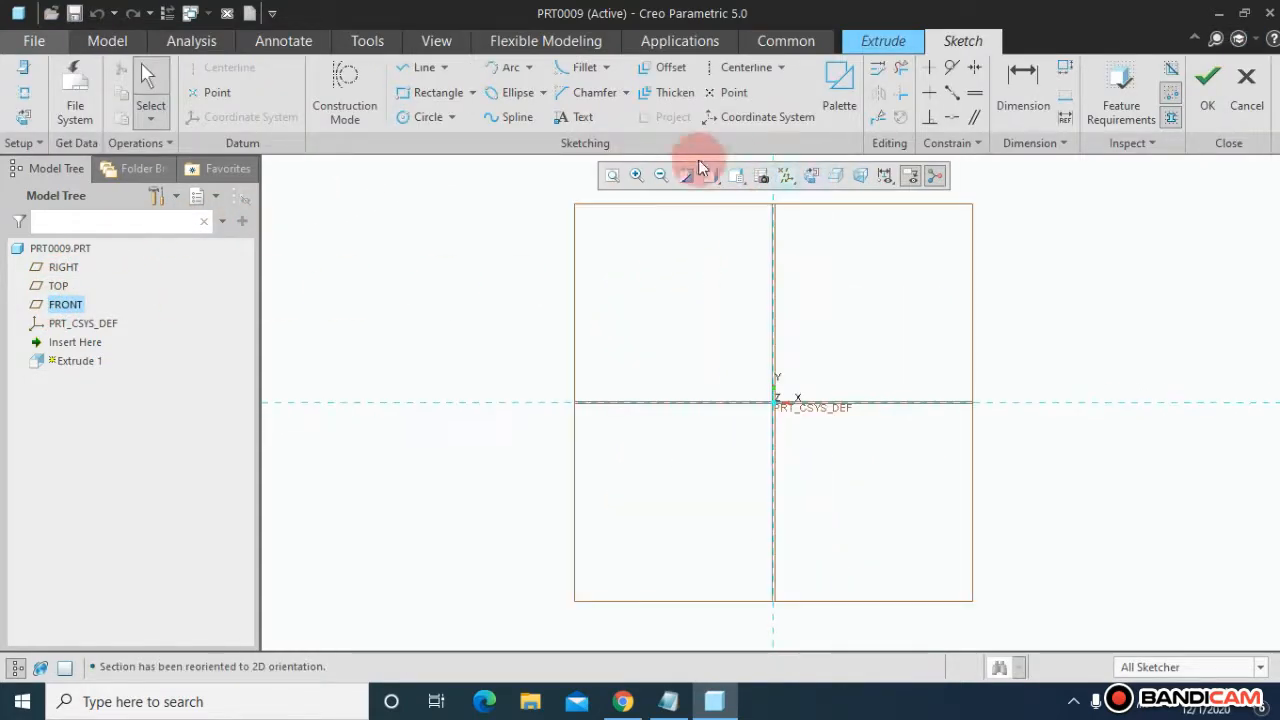
Step: Sketch a center rectangle from the origin slightly larger than the datum planes
click(463, 95)
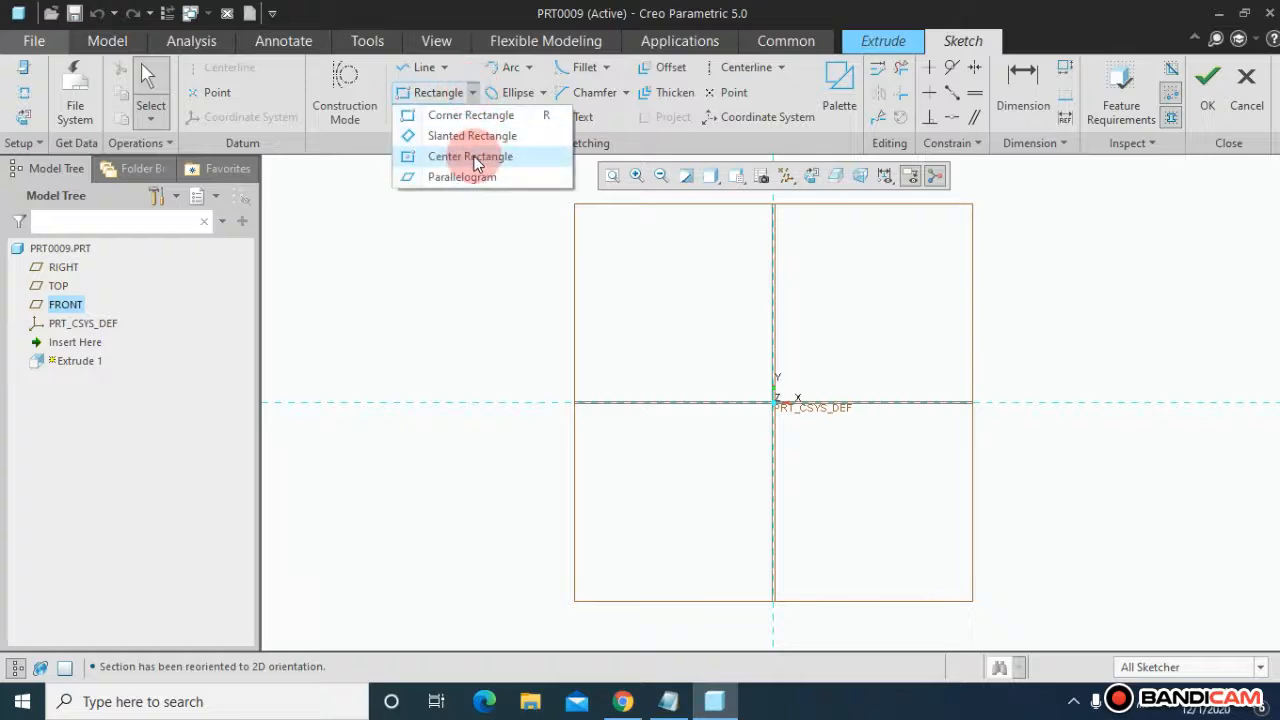
click(457, 155)
click(777, 404)
click(538, 205)
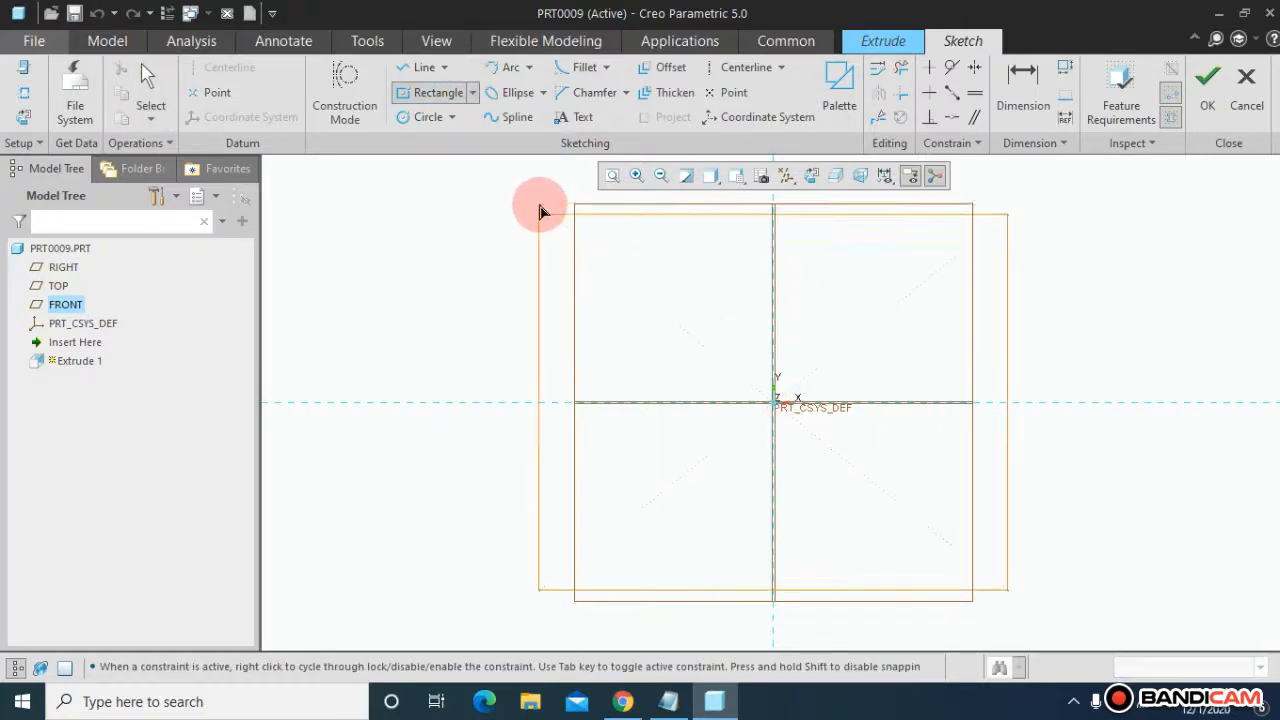
Step: Finish the sketch and complete the extrusion into a solid box
click(1200, 113)
mouse_move(1160, 354)
middle_down()
mouse_move(1135, 357)
mouse_move(1099, 334)
middle_up()
drag(637, 360, 475, 316)
click(548, 110)
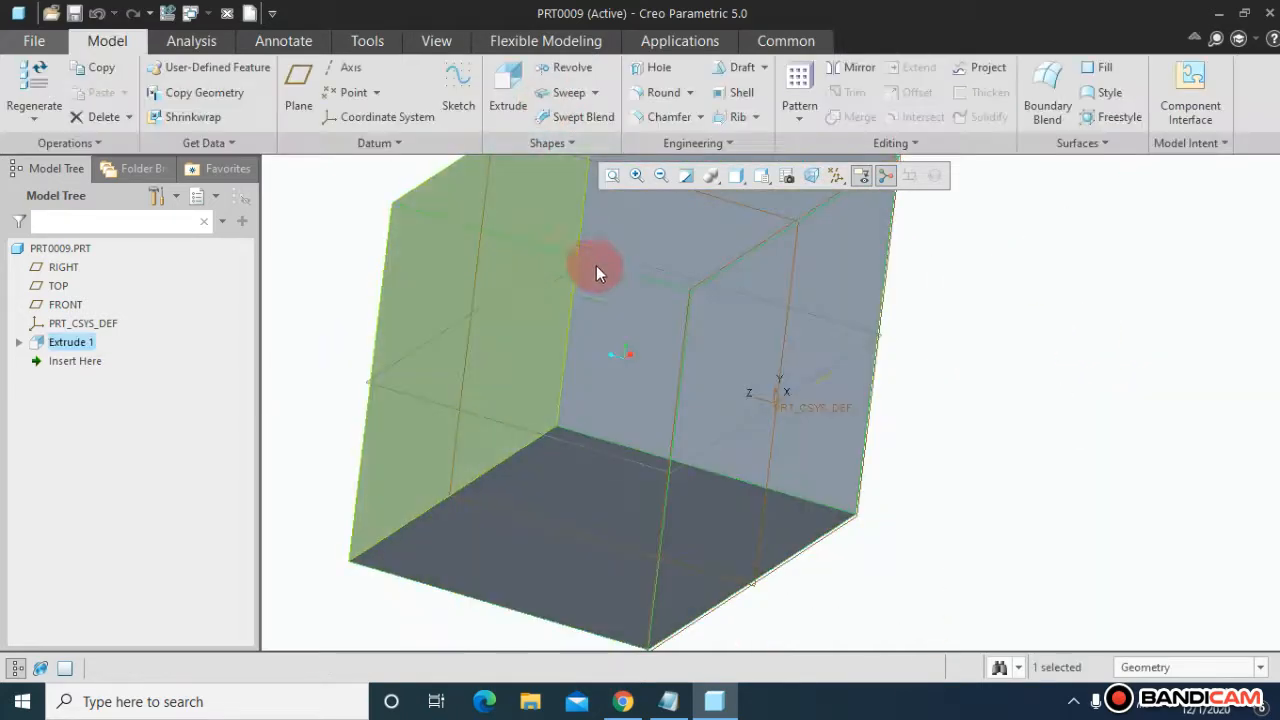
Step: Turn off the datum plane display and orbit the box
click(617, 176)
middle_drag(549, 469, 546, 380)
click(788, 187)
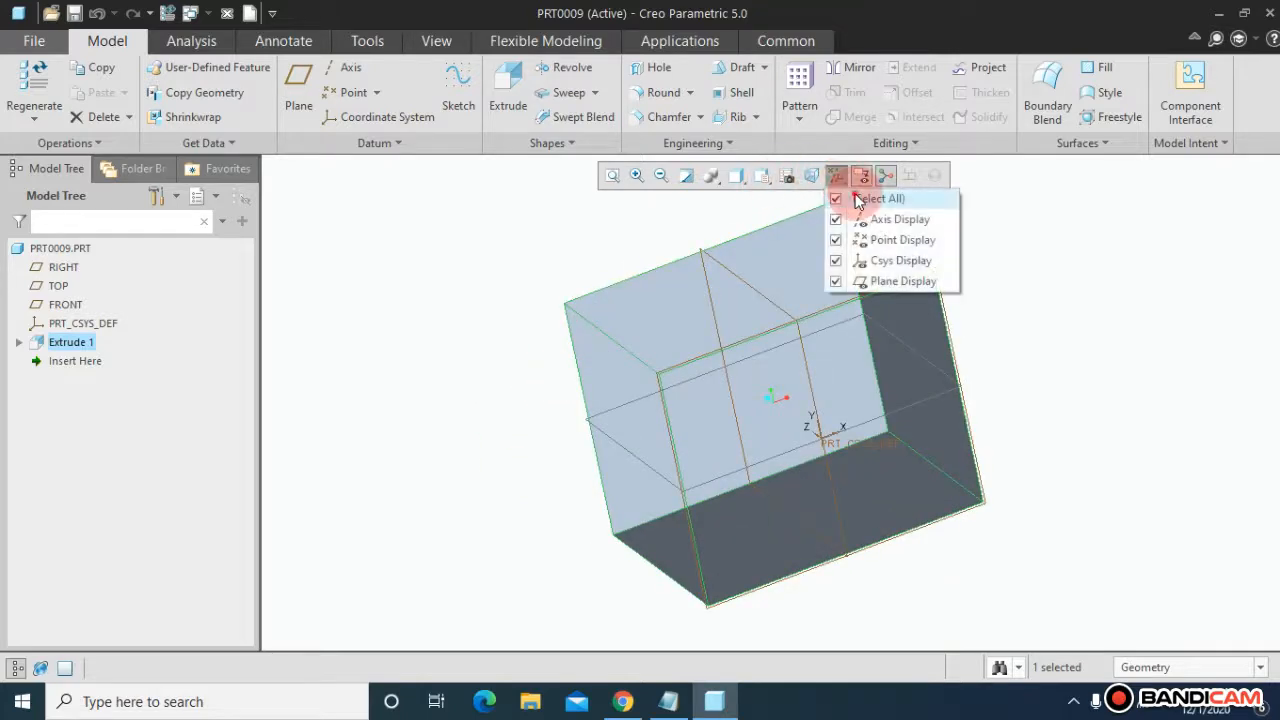
click(858, 282)
middle_drag(1058, 321, 1020, 316)
Step: Start a second Extrude sketched on the box's front face
click(512, 100)
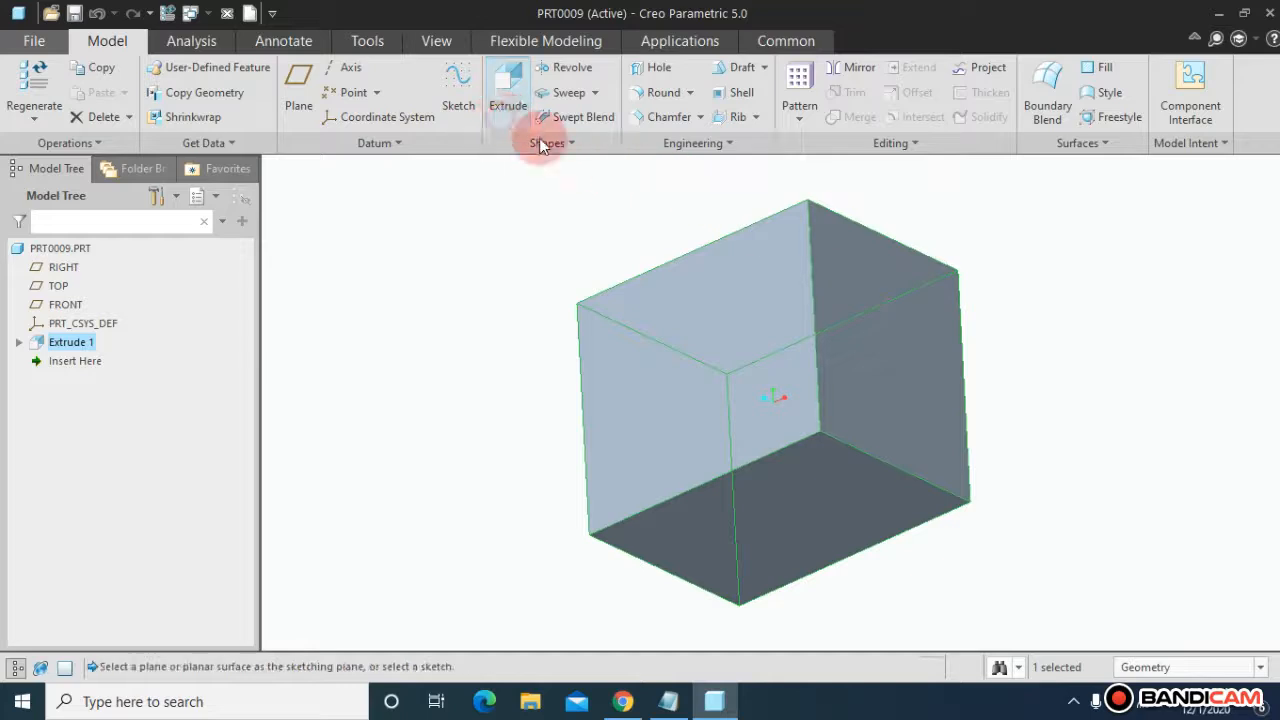
click(680, 294)
middle_drag(474, 352, 494, 350)
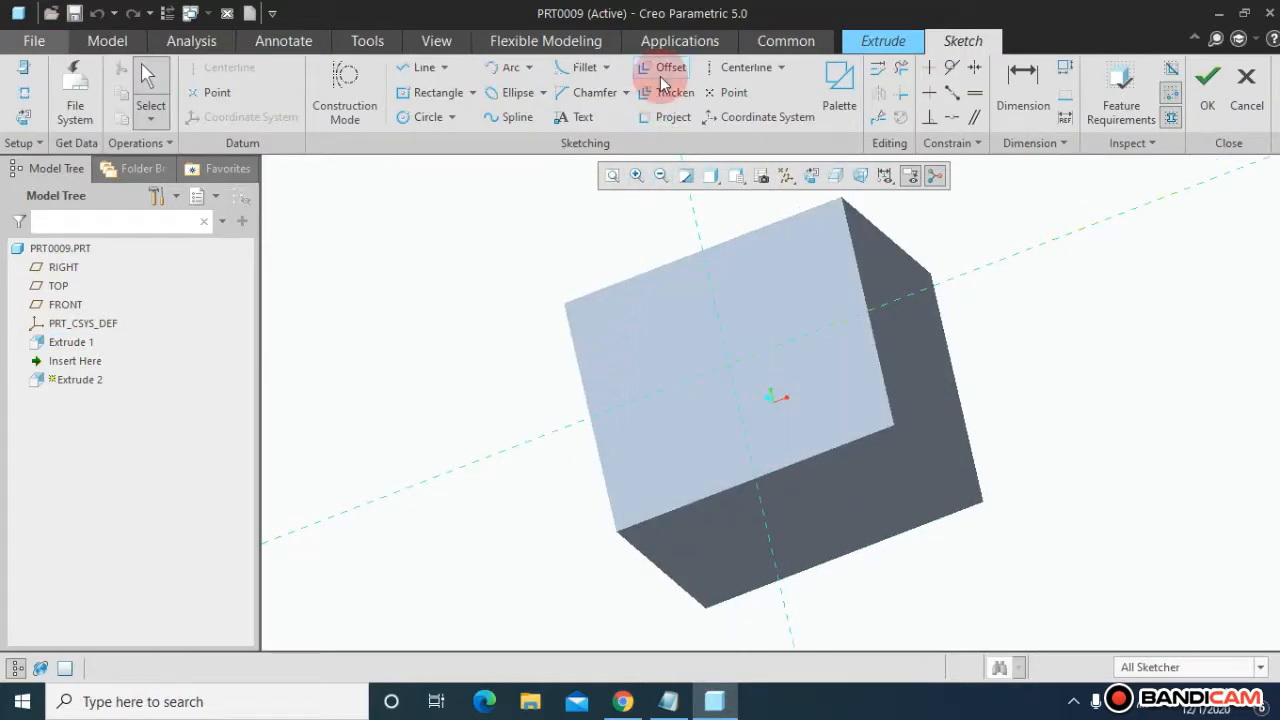
Step: Offset the front face's whole edge loop by -60 to create an inner rectangular profile in the sketch
click(662, 74)
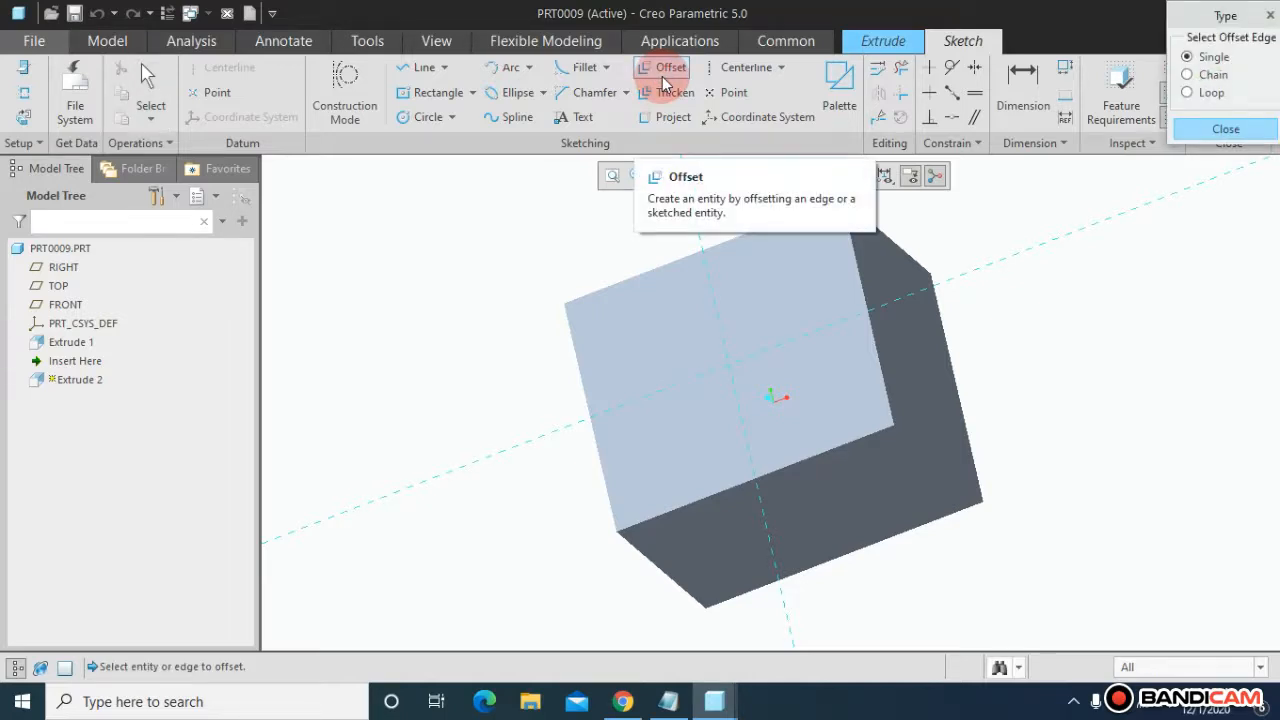
click(1187, 93)
click(844, 343)
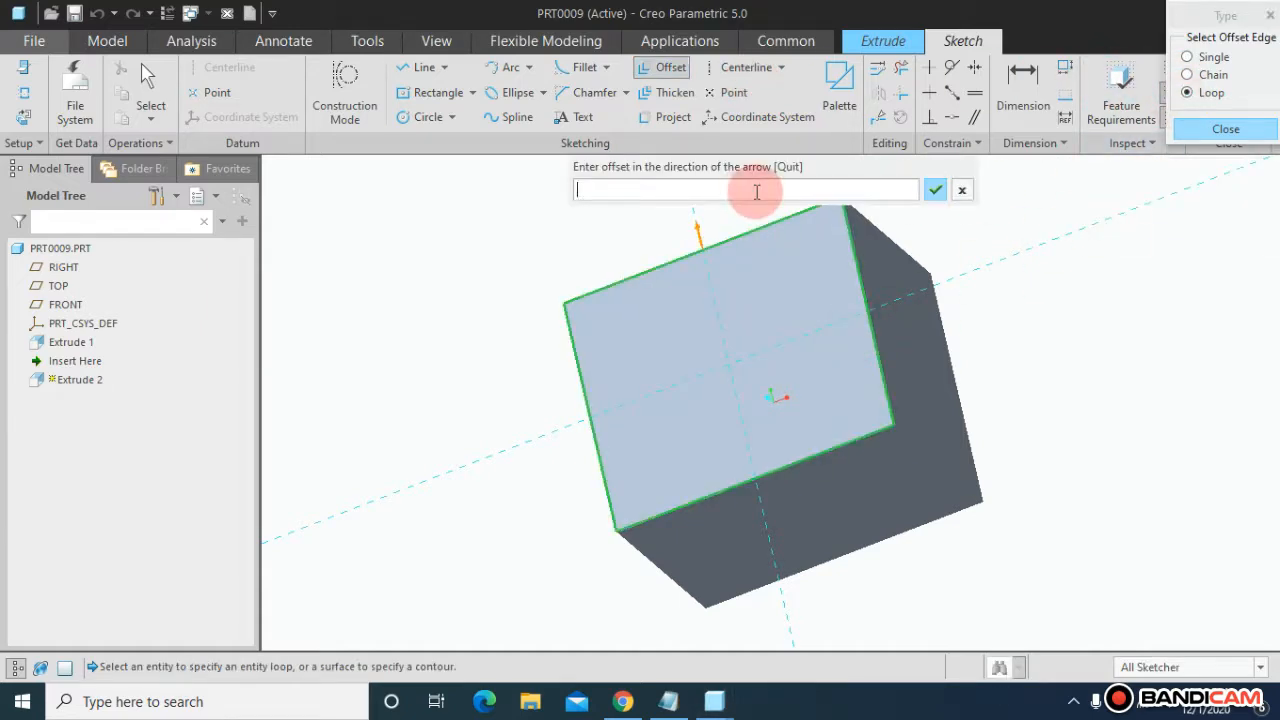
text(-60)
middle_click(756, 199)
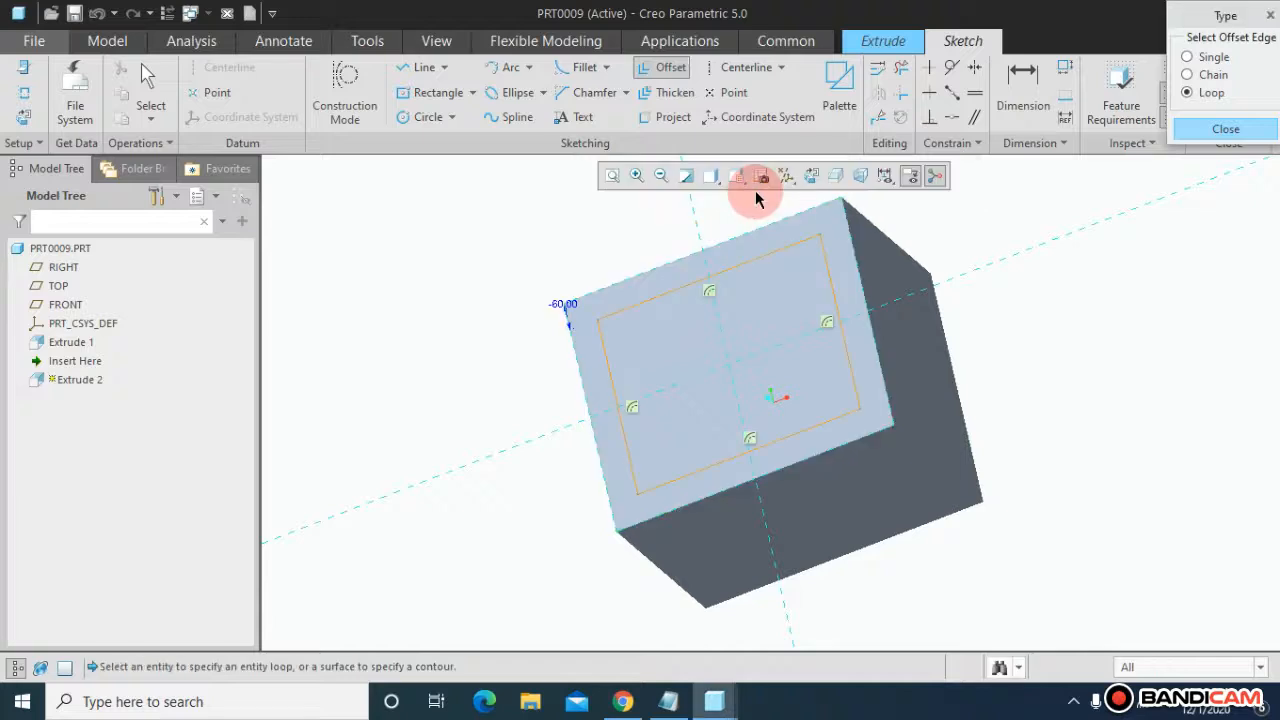
click(1198, 135)
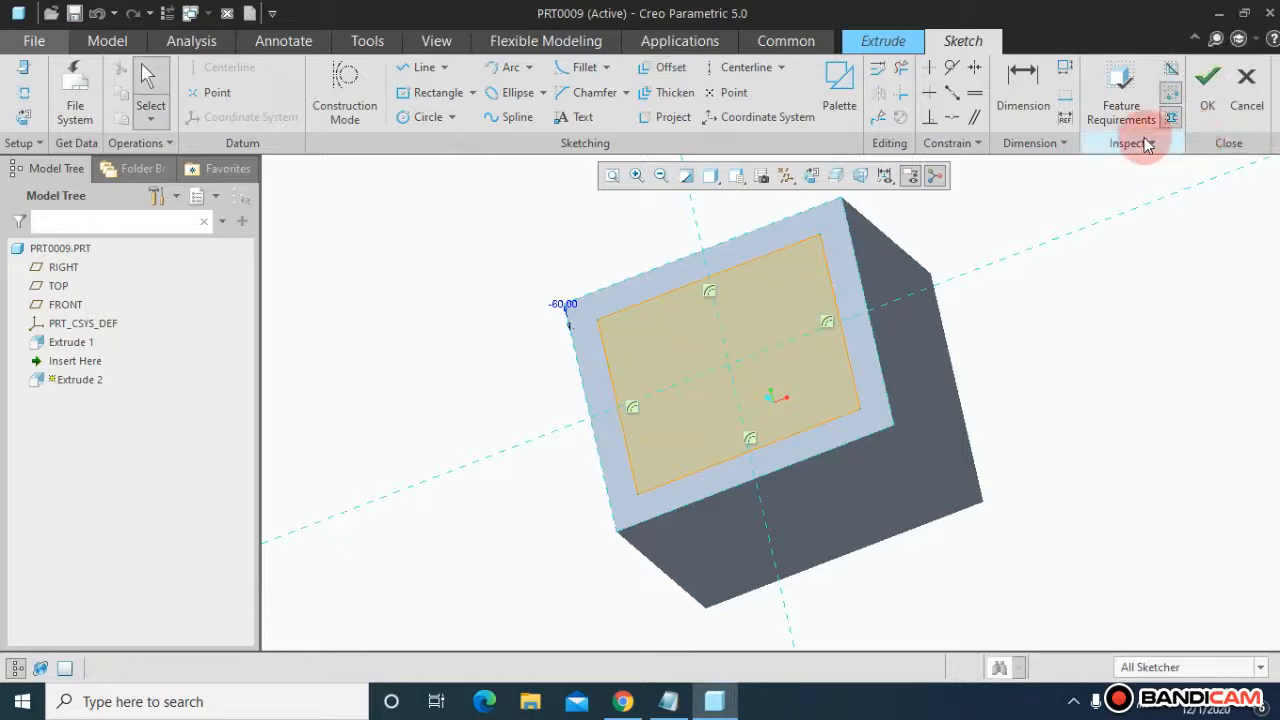
Step: Finish the sketch and extrude the offset profile into the box as a cut about 193 mm deep
click(1222, 111)
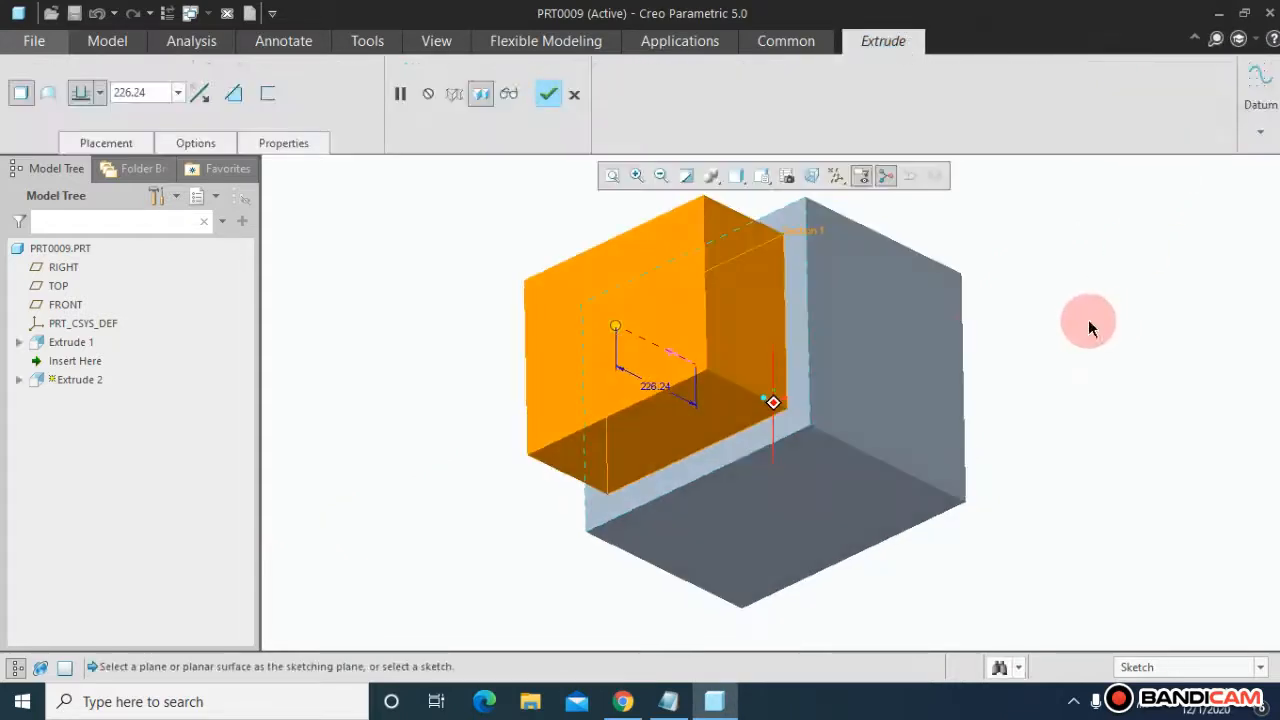
click(617, 329)
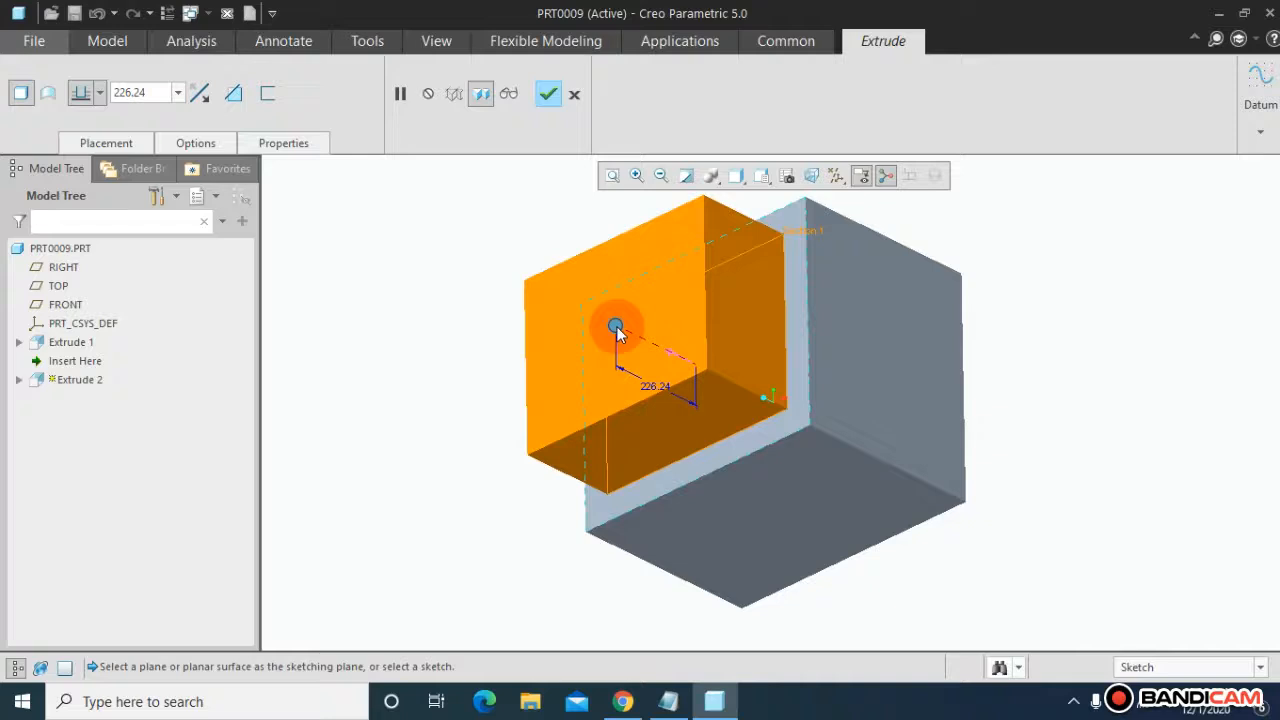
drag(617, 332, 714, 387)
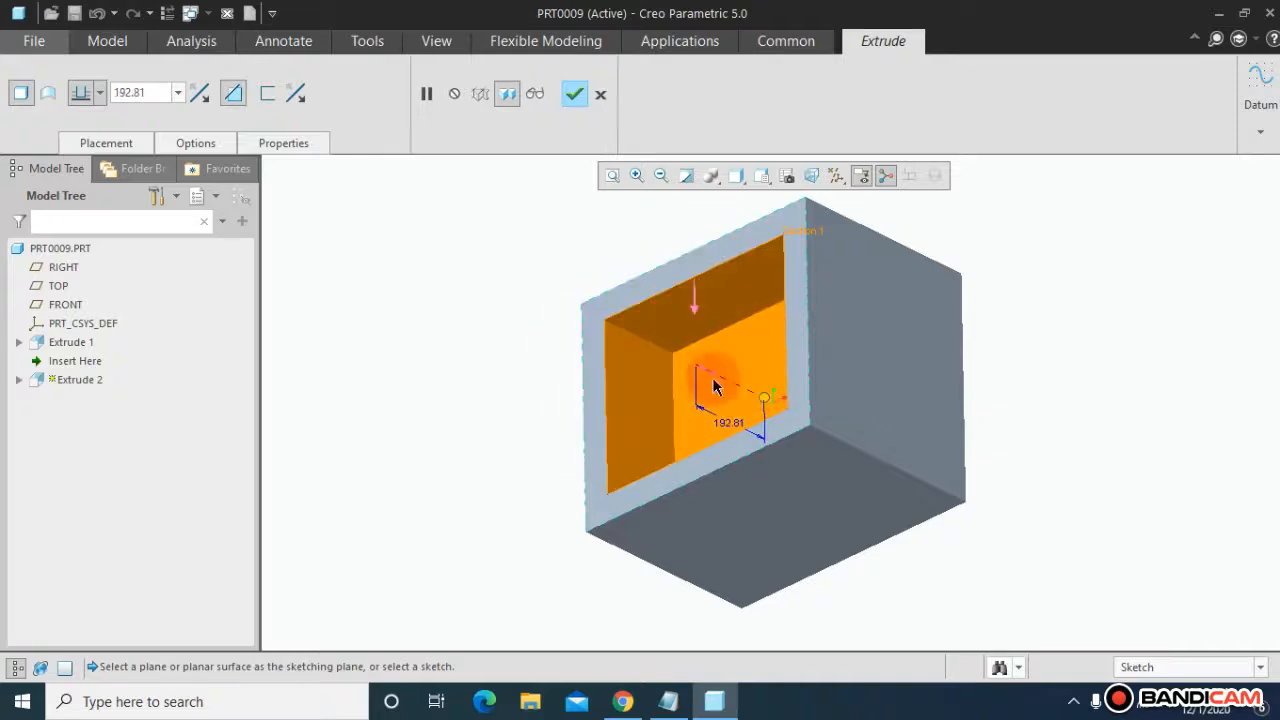
middle_drag(490, 375, 666, 294)
click(566, 104)
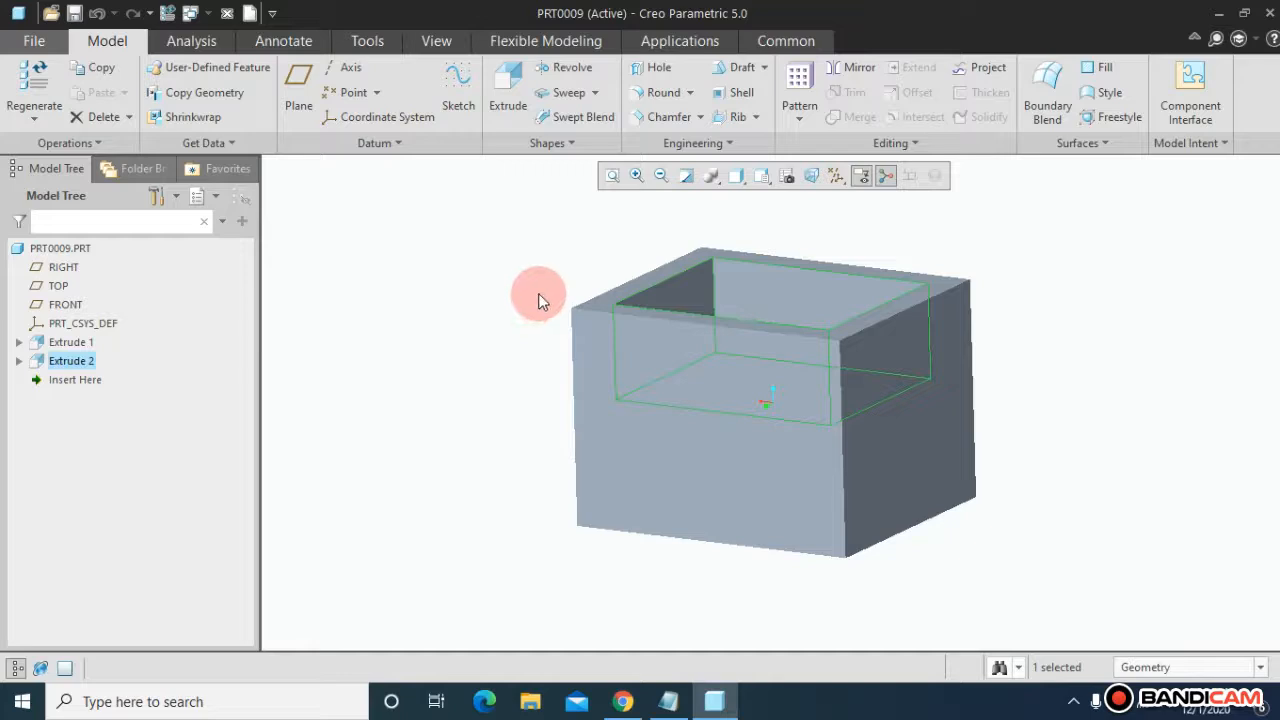
Step: Start converting the solid part to sheet metal using the Shell method
click(112, 153)
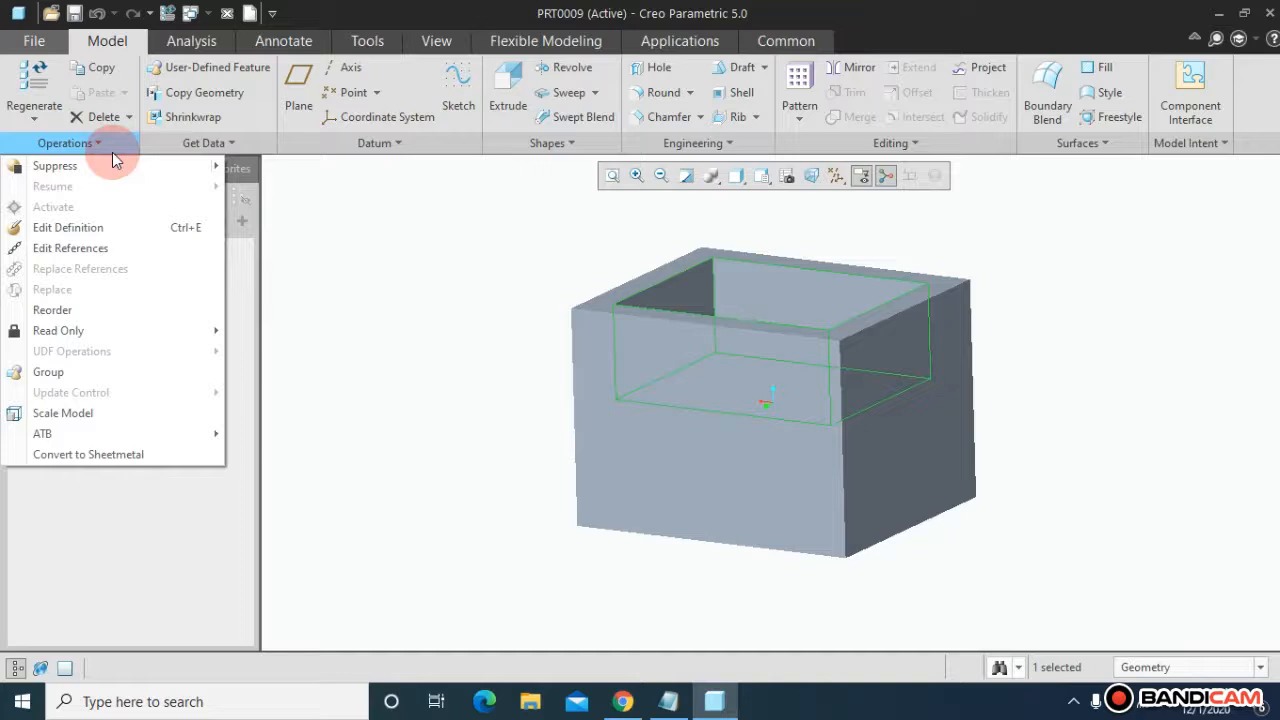
click(115, 454)
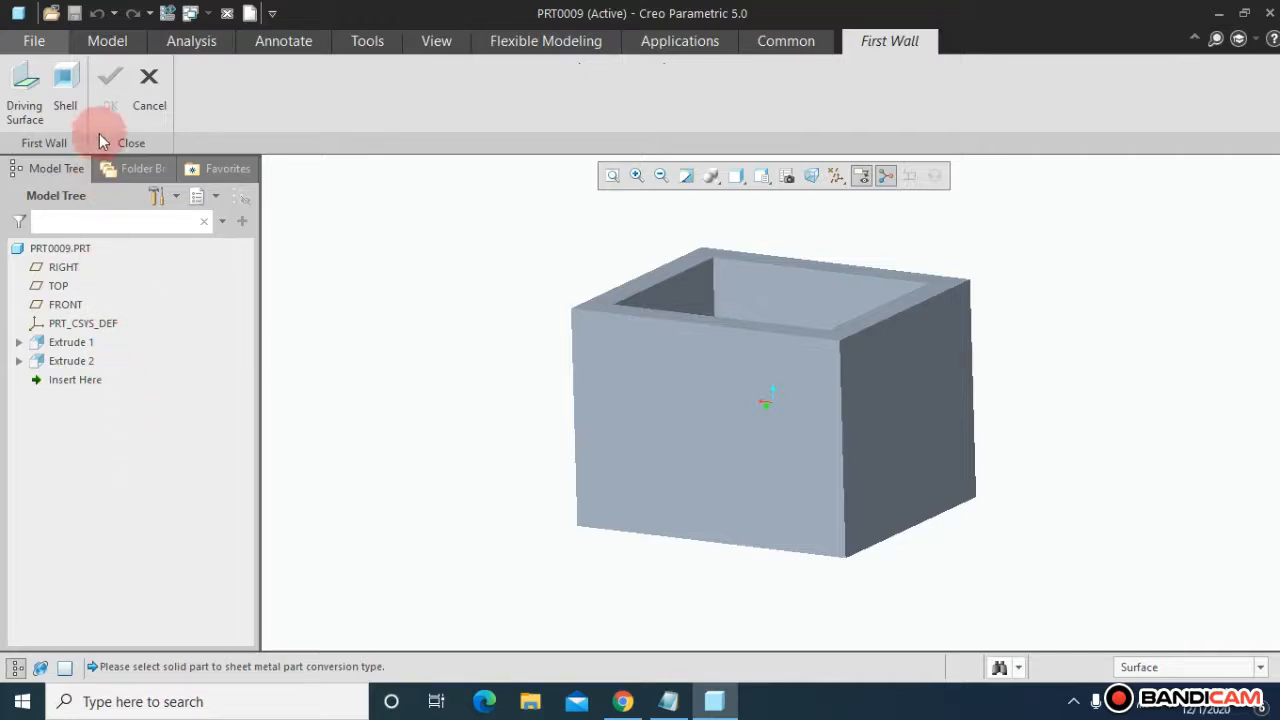
click(72, 100)
Step: Select four faces of the box to remove and complete the sheet metal shell at 11.31 thickness
middle_drag(534, 306, 537, 360)
click(640, 366)
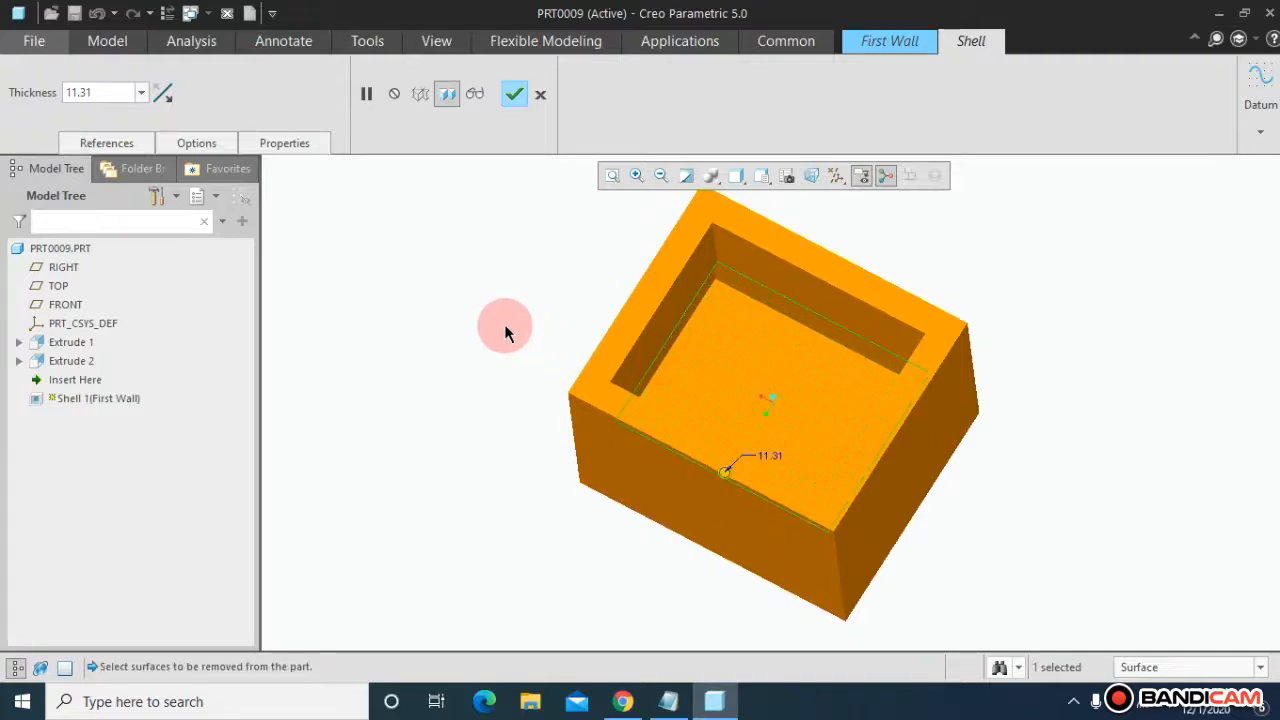
middle_drag(504, 321, 505, 297)
ctrl+click(771, 278)
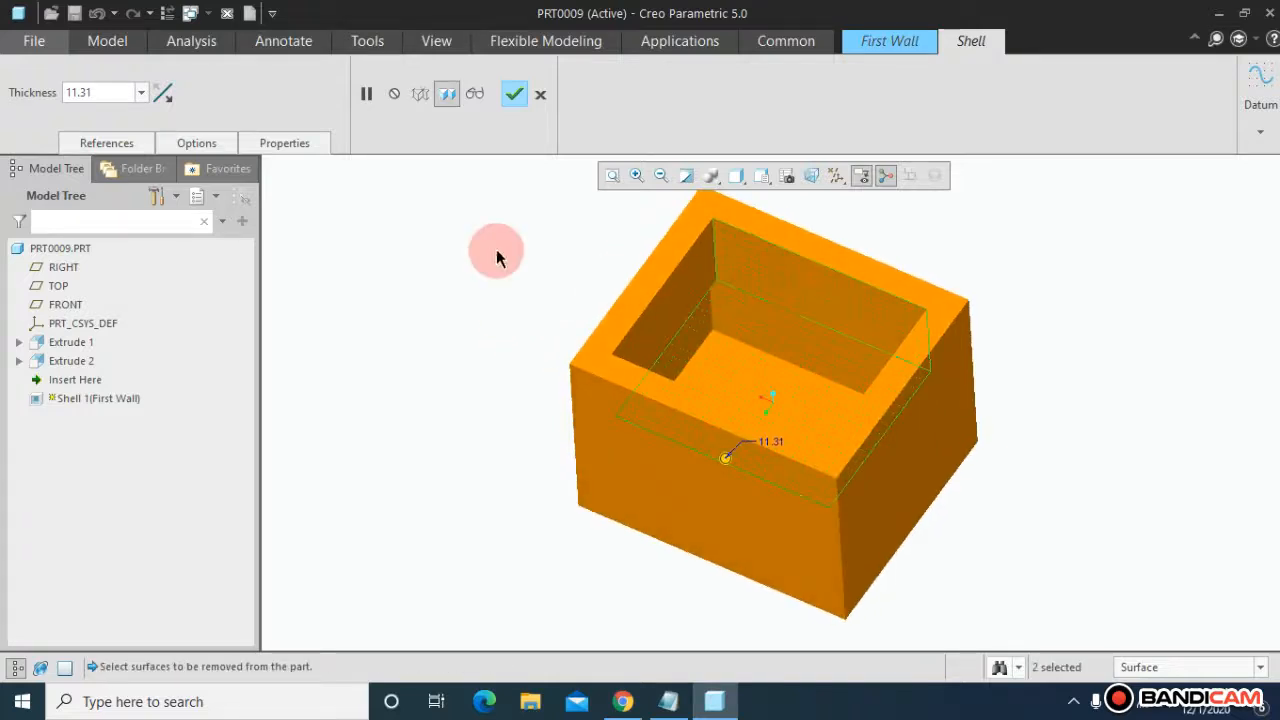
middle_drag(497, 251, 496, 304)
ctrl+click(668, 307)
ctrl+click(638, 450)
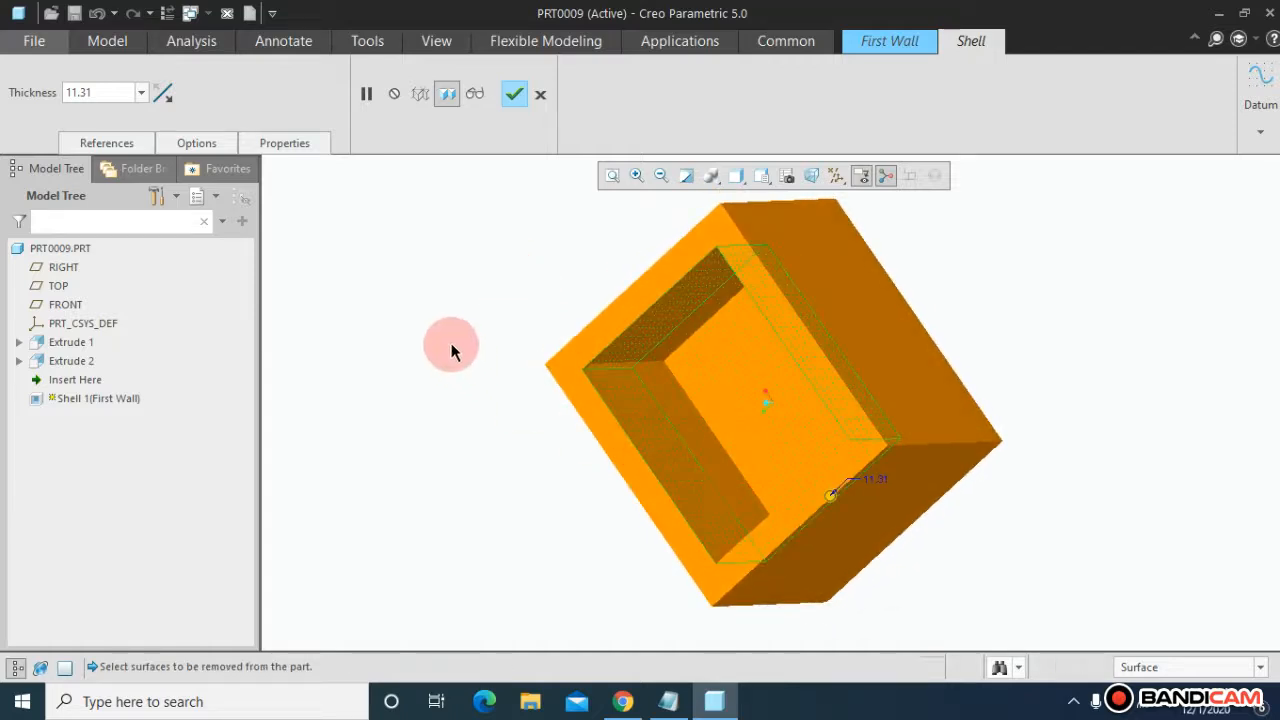
middle_drag(451, 346, 782, 565)
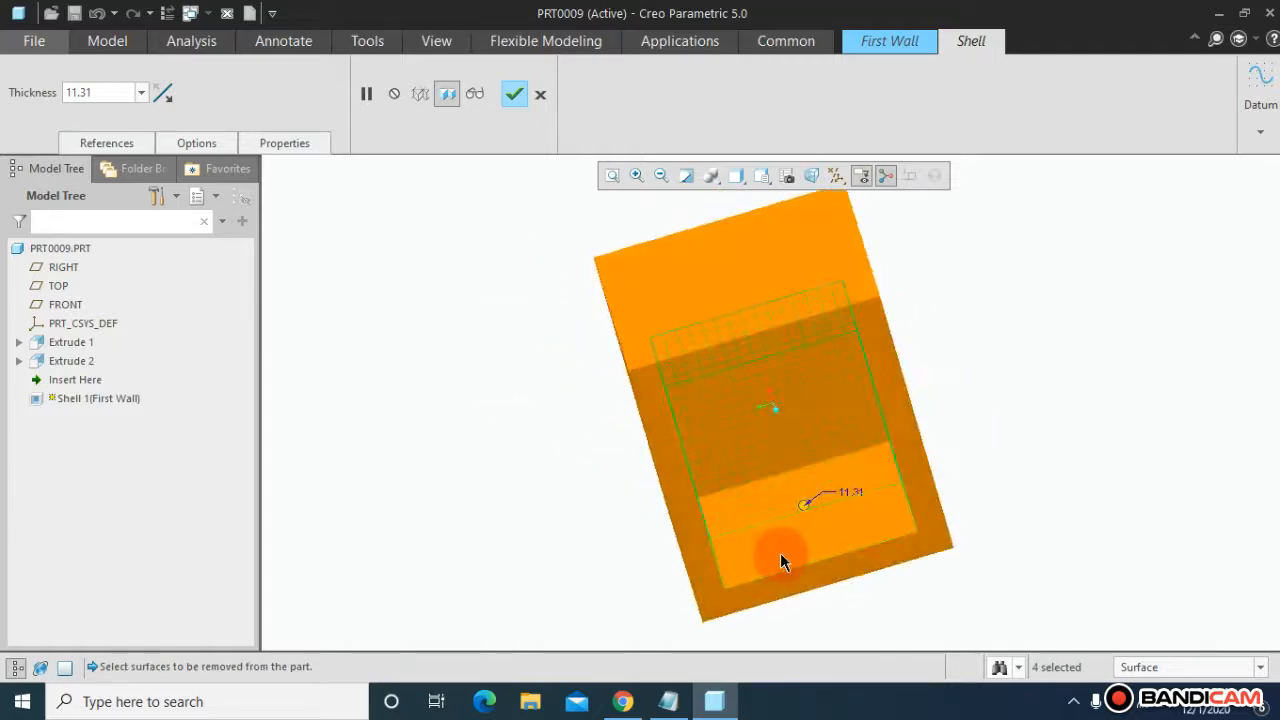
ctrl+click(781, 560)
middle_drag(524, 468, 397, 323)
click(514, 96)
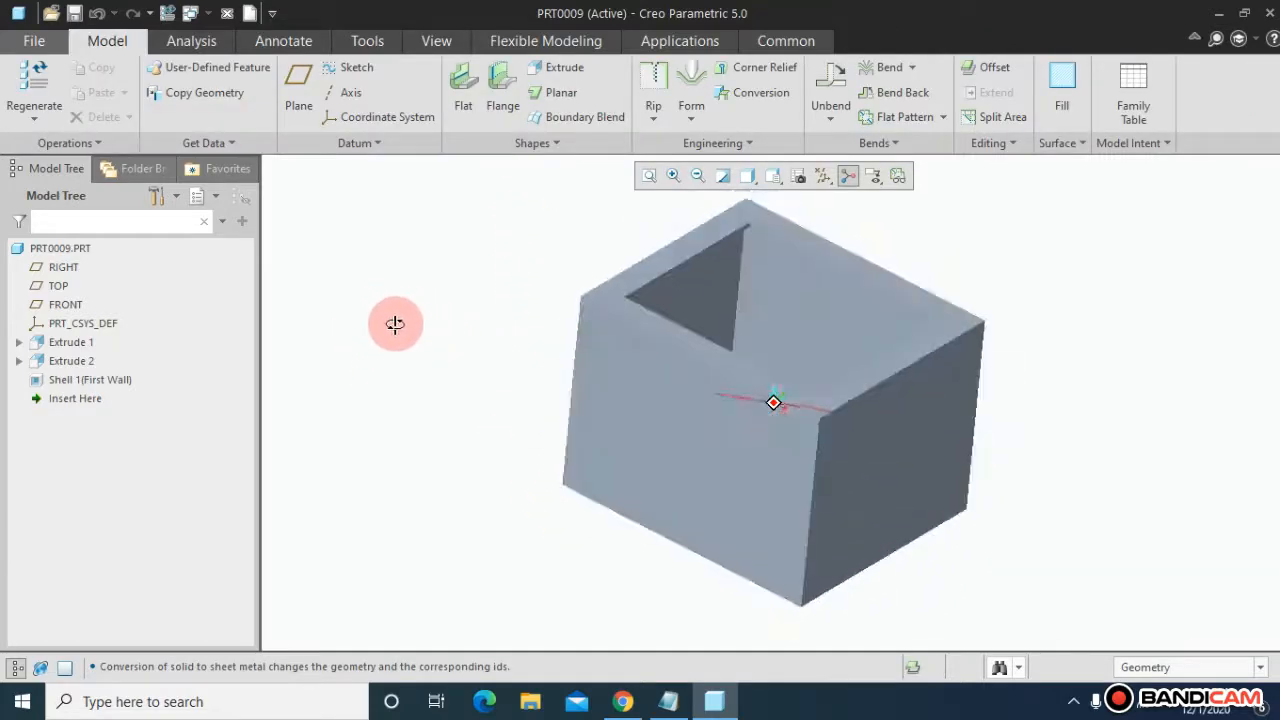
Step: Create a planar cross-section from the box's side face, offset about 267 to cut through the middle
click(436, 41)
click(672, 112)
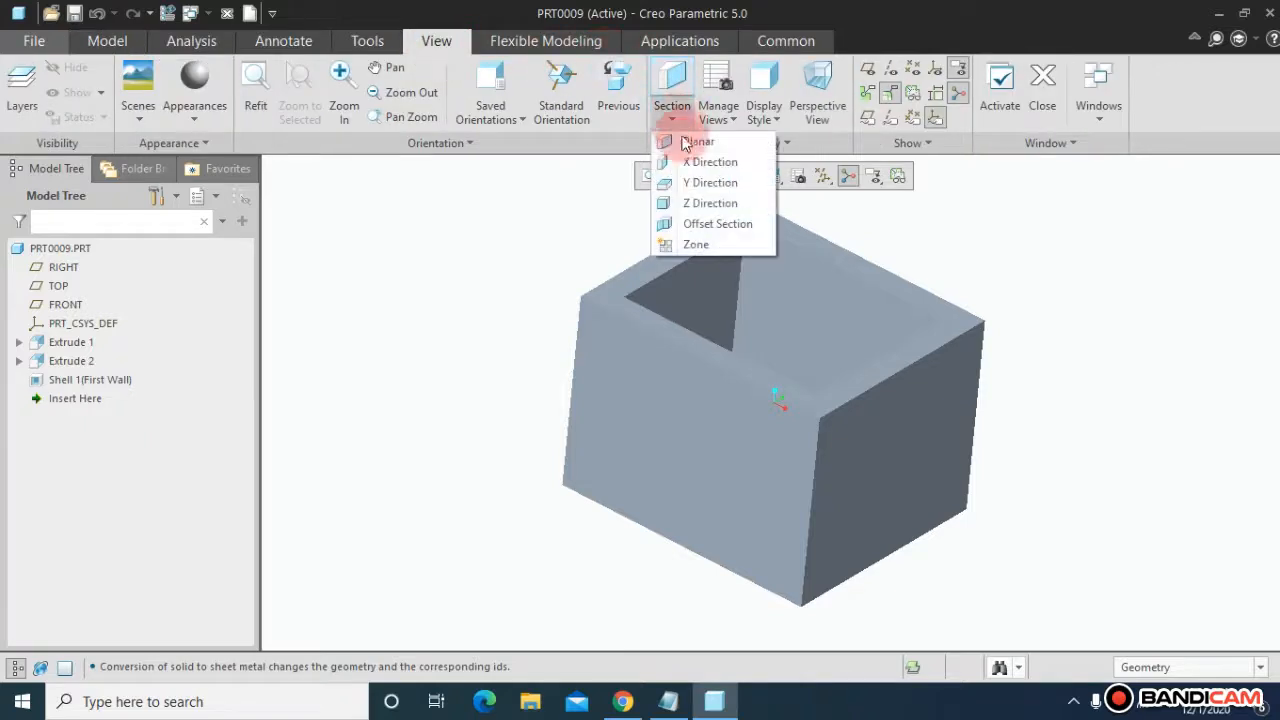
click(686, 143)
click(866, 451)
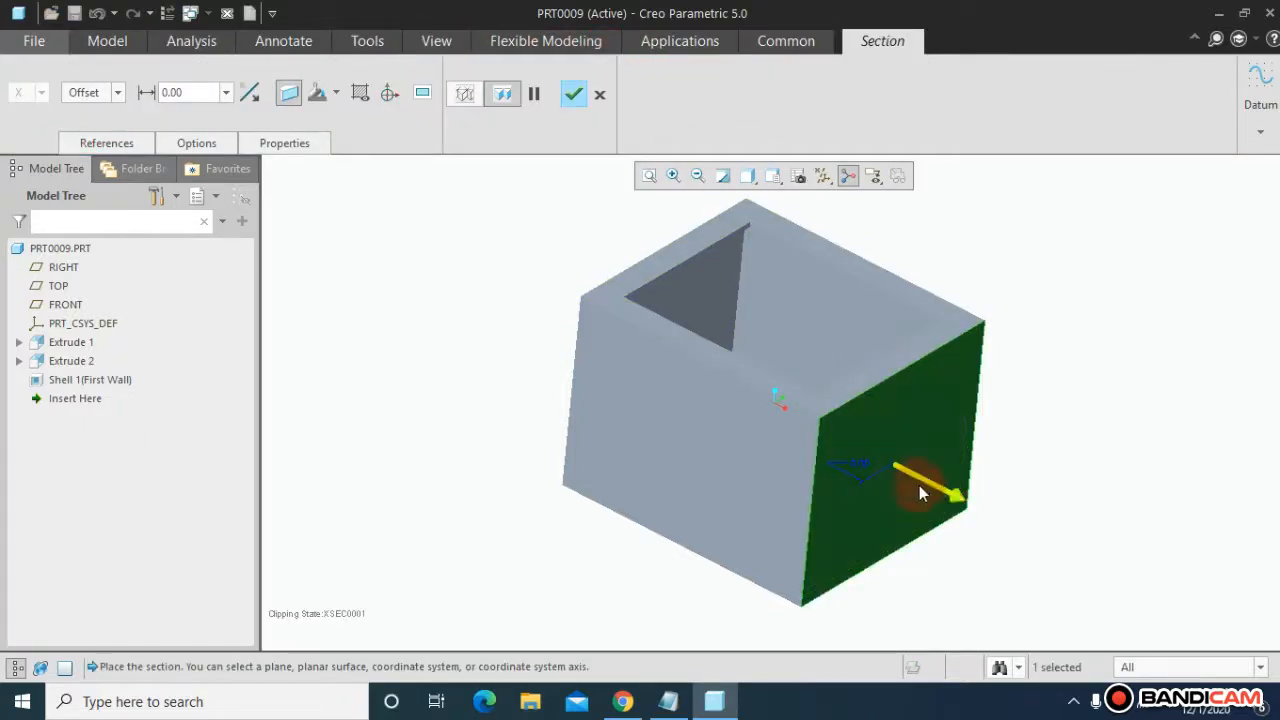
drag(957, 498, 857, 447)
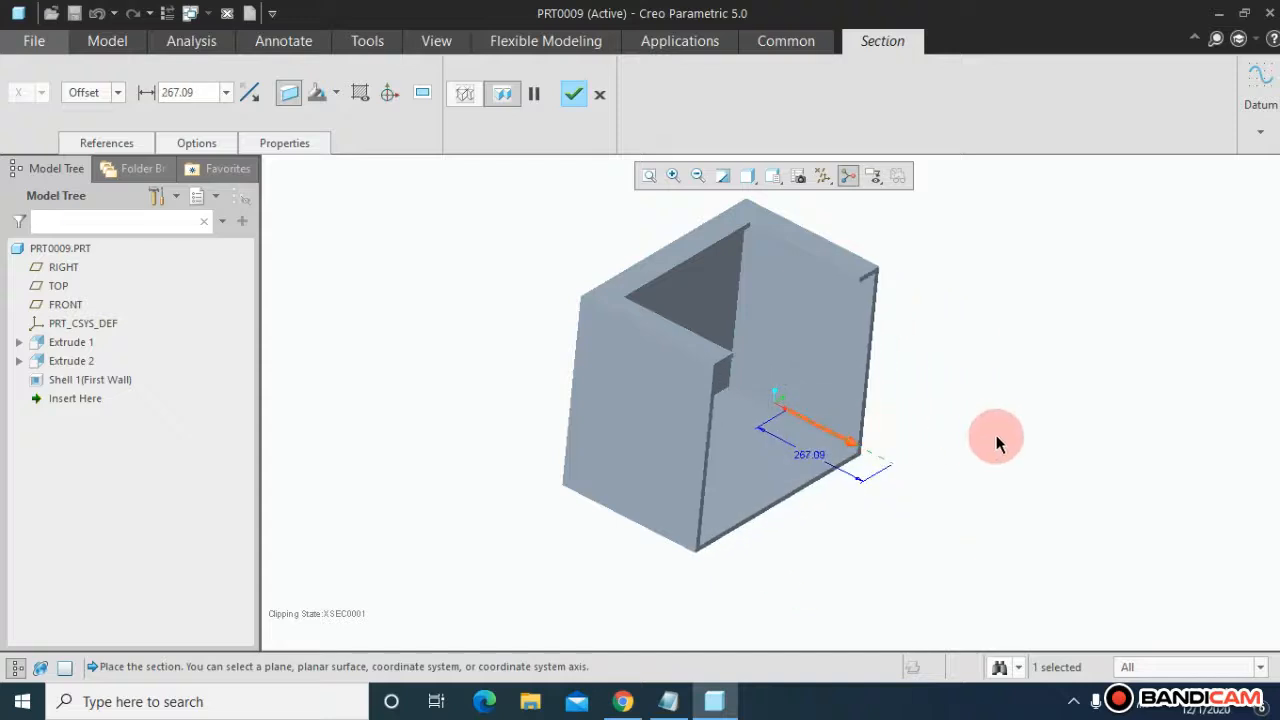
middle_drag(996, 437, 938, 447)
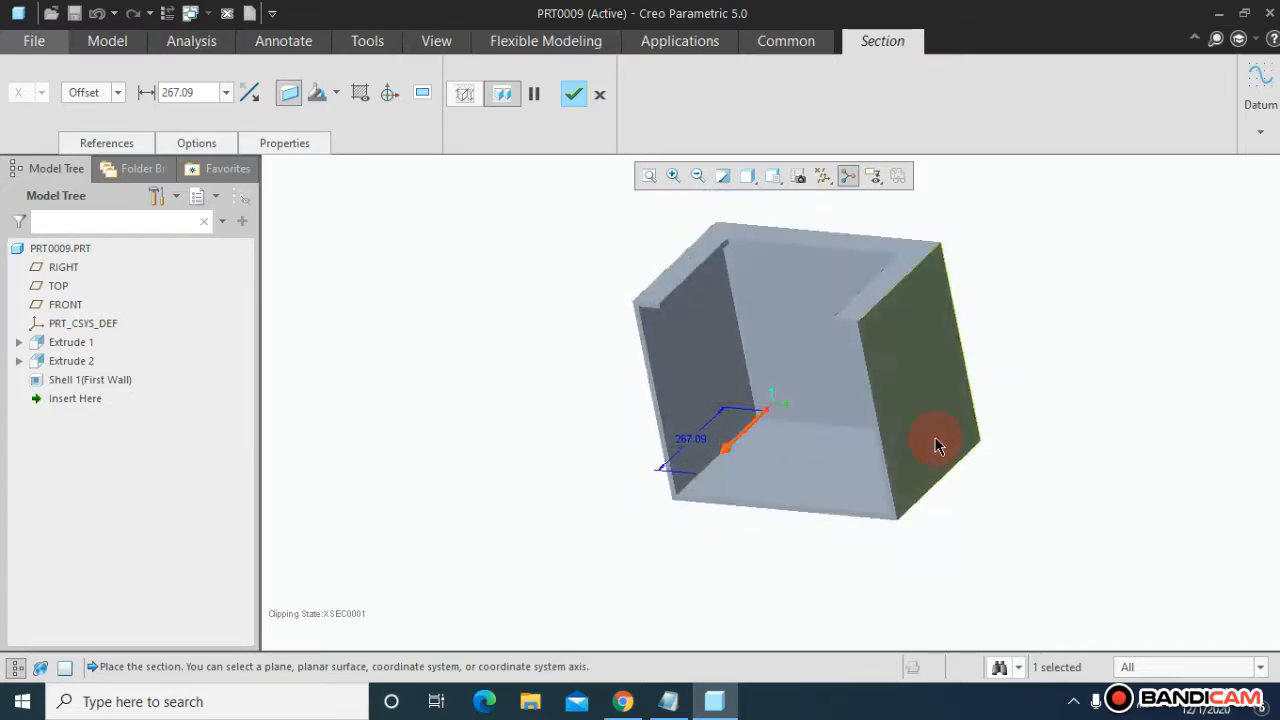
click(572, 95)
mouse_move(554, 371)
middle_down()
mouse_move(591, 329)
mouse_move(531, 371)
mouse_move(561, 373)
middle_up()
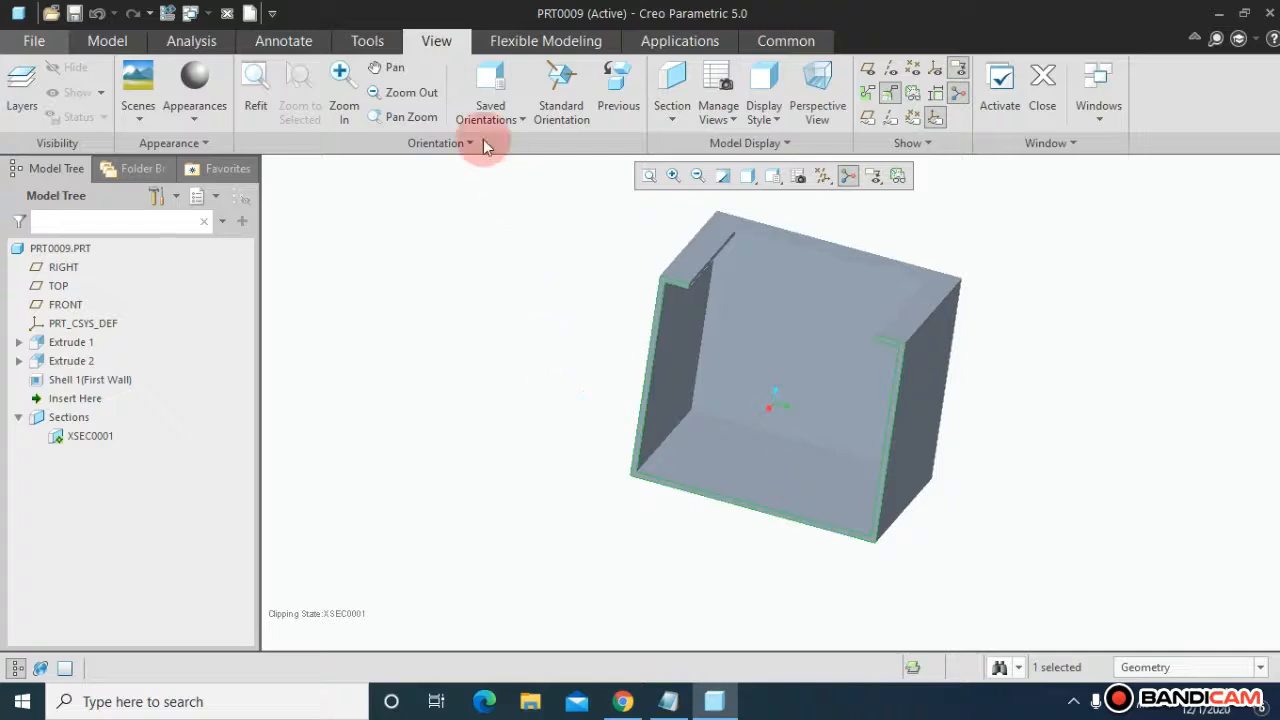
Step: Open the Gemstone.dmt library from the Glass folder of the appearance library
click(410, 68)
click(204, 126)
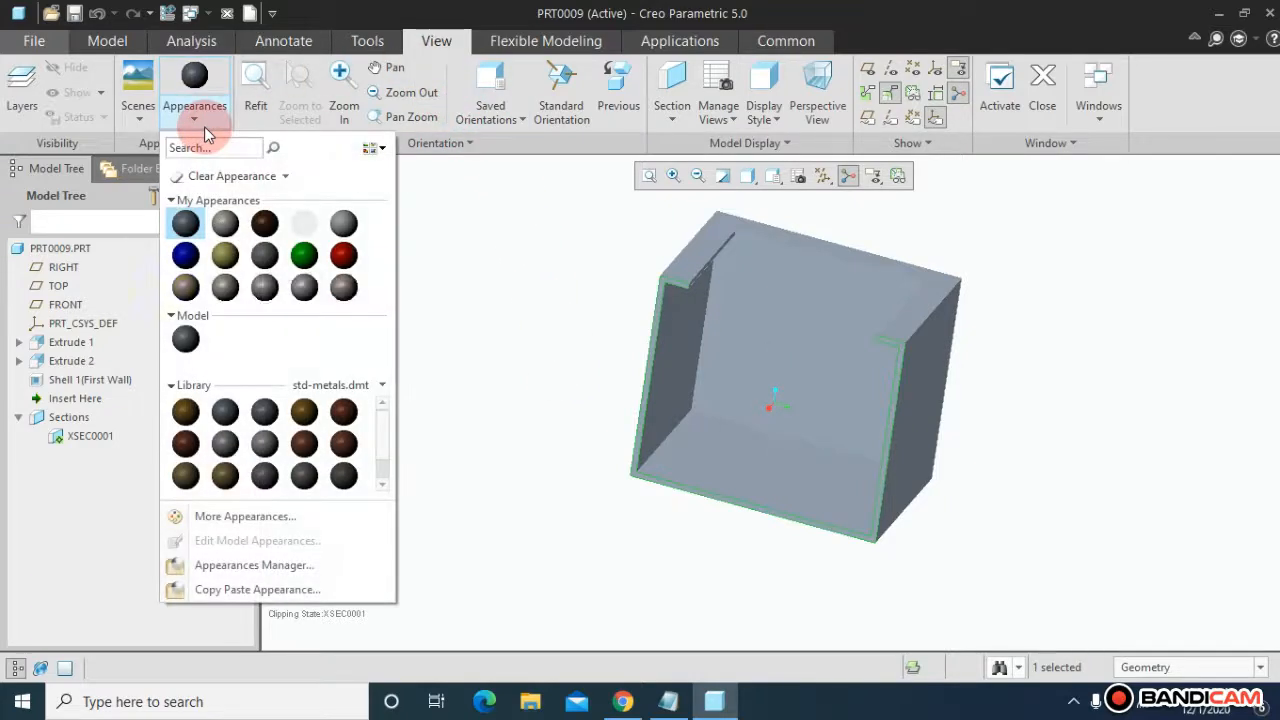
click(383, 390)
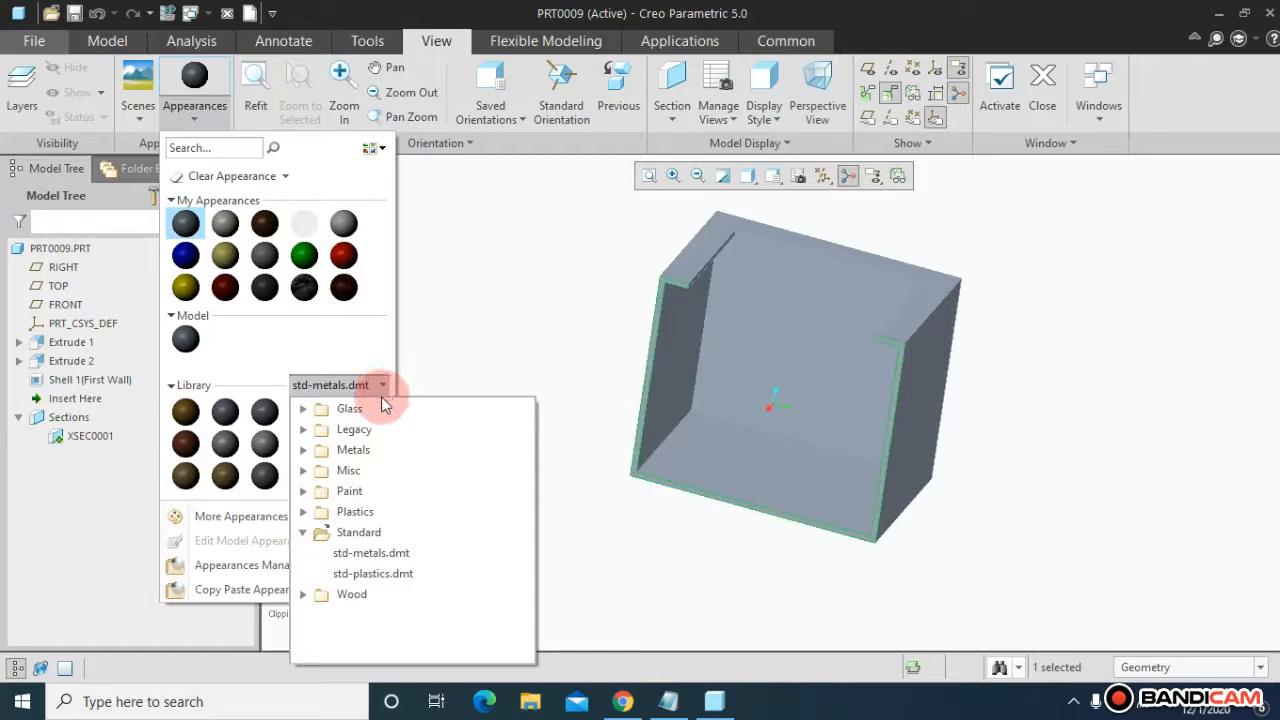
click(378, 411)
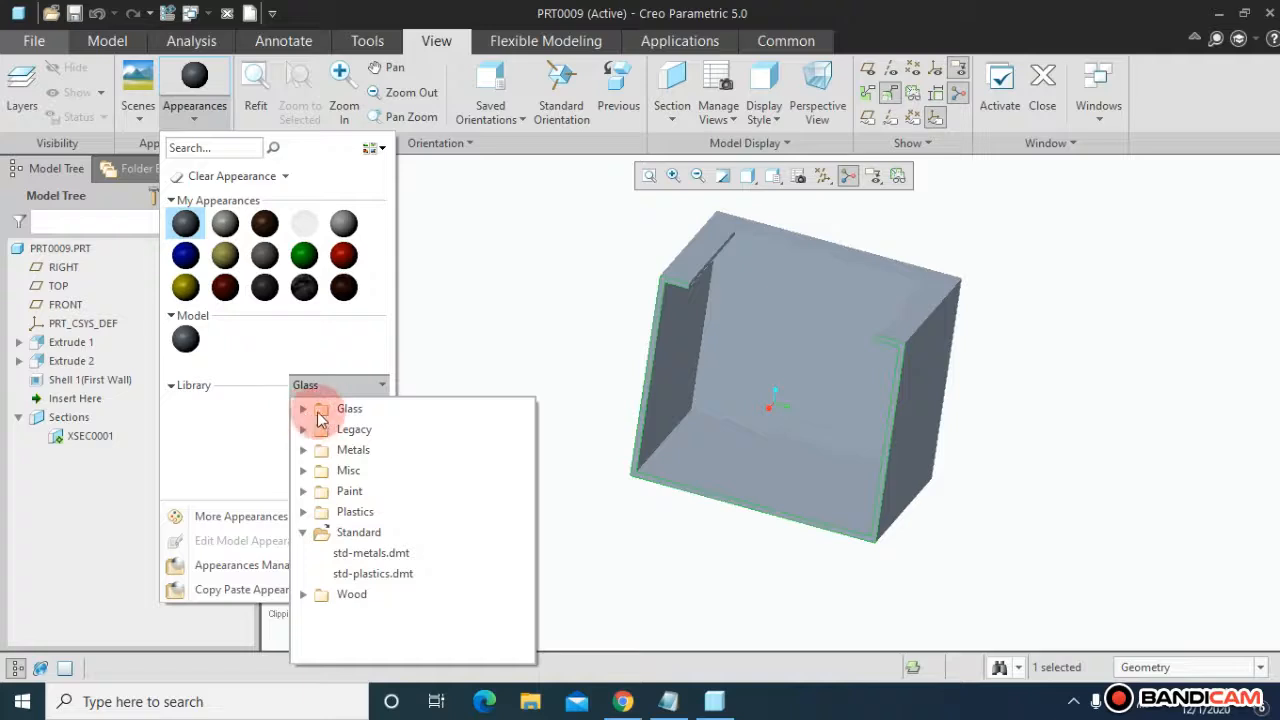
click(303, 411)
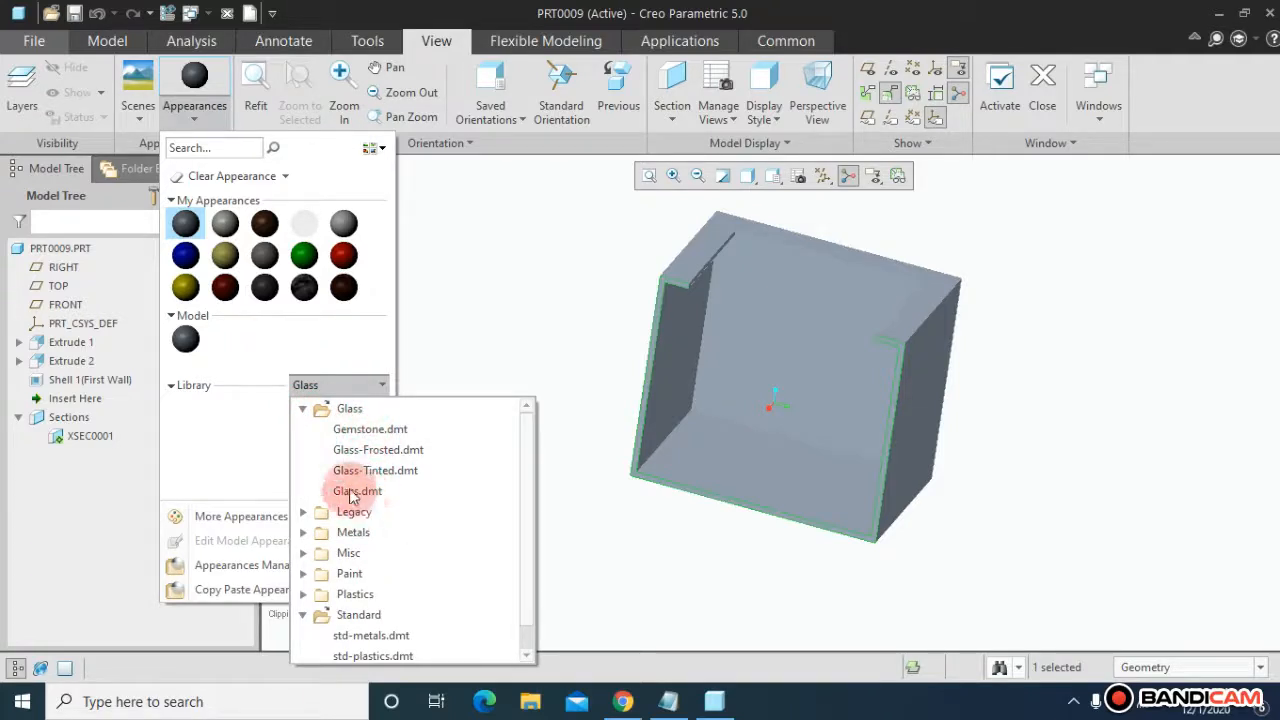
click(370, 429)
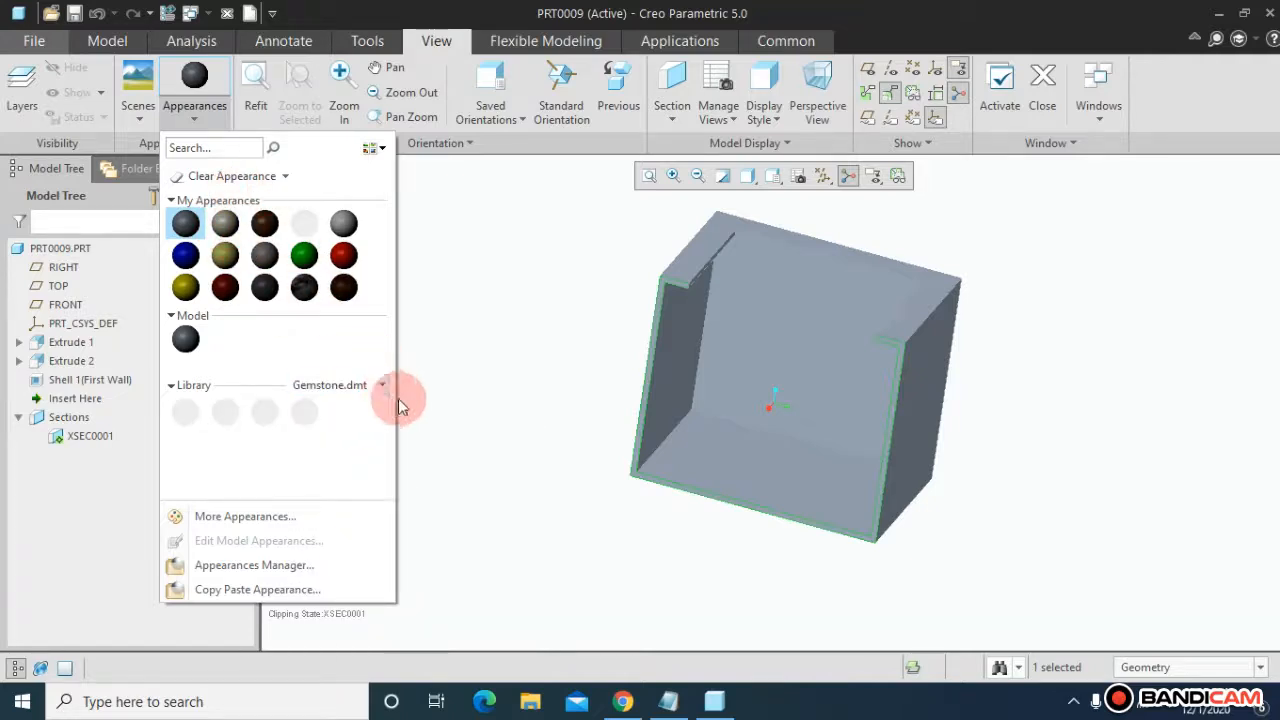
Step: Switch the appearance library to Metal-Bronze.dmt and pick a bronze appearance
click(384, 386)
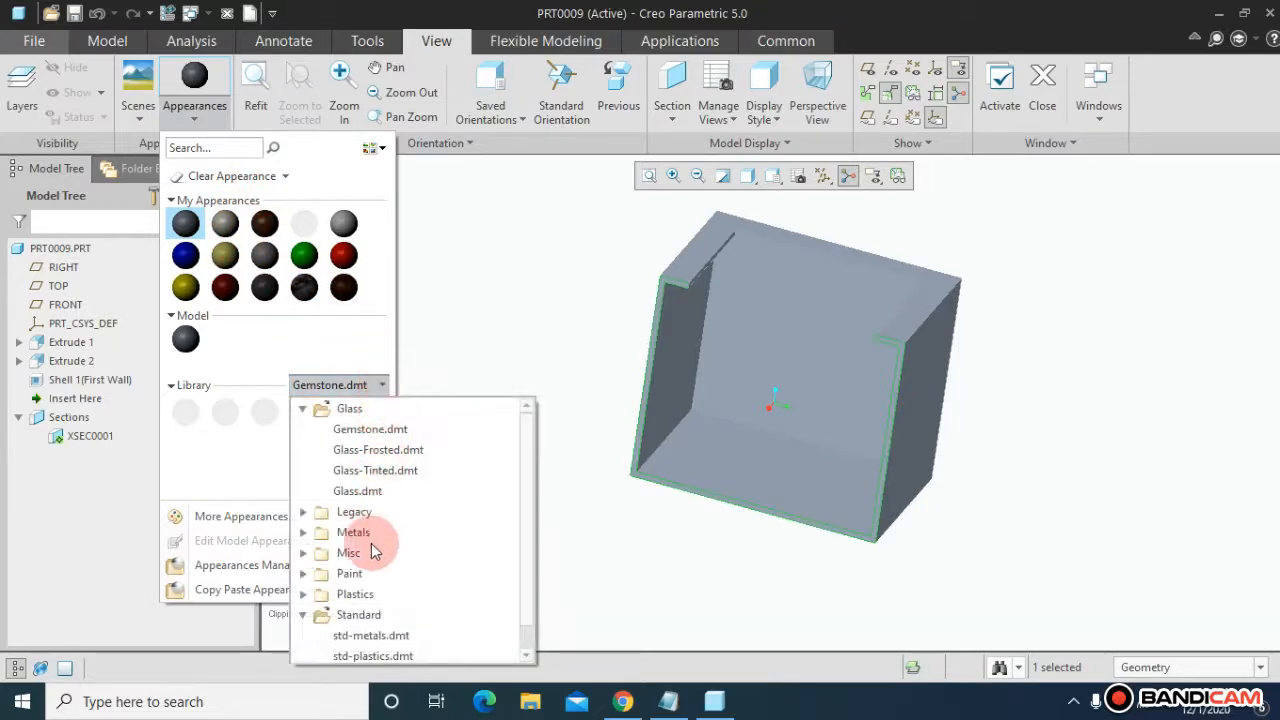
click(307, 538)
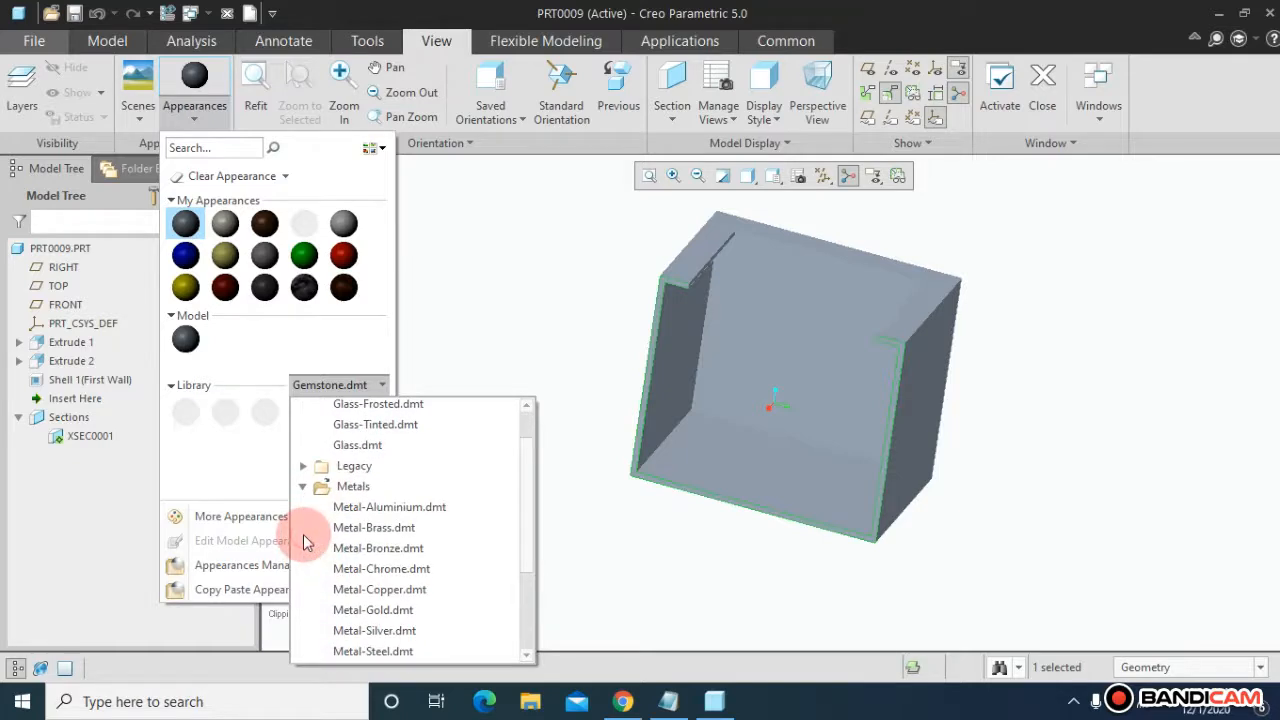
click(357, 568)
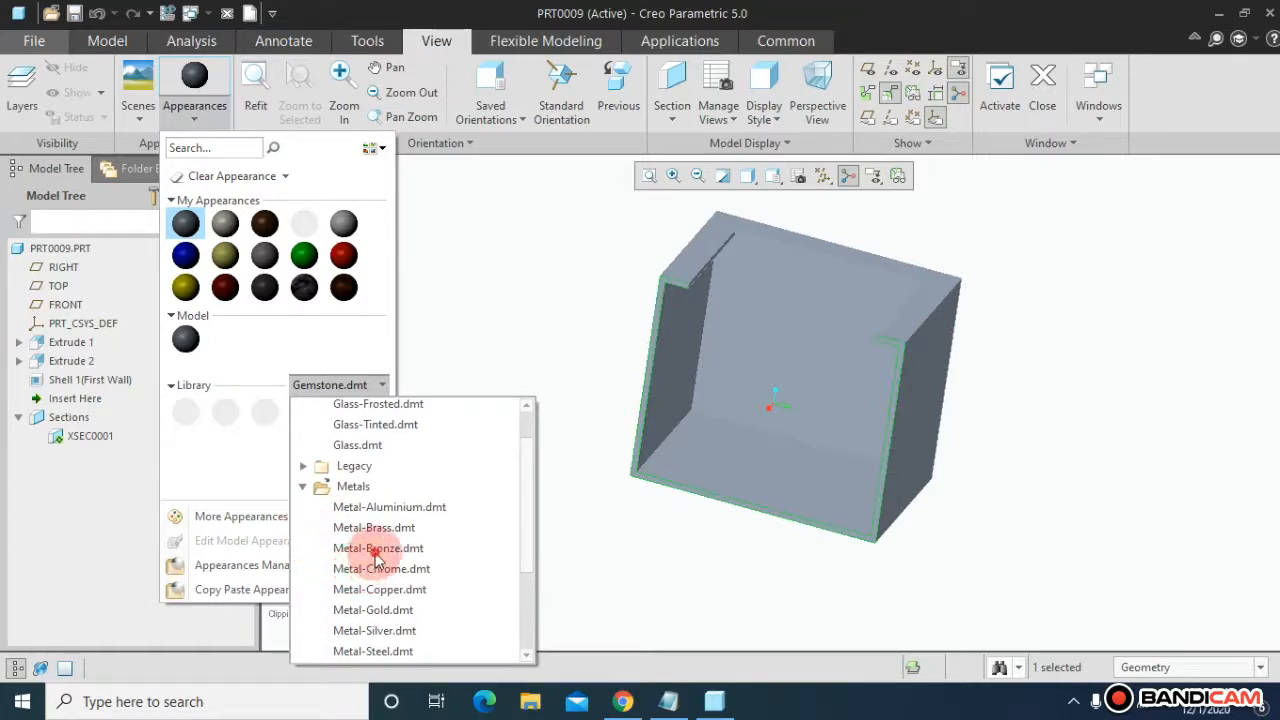
click(376, 551)
click(241, 417)
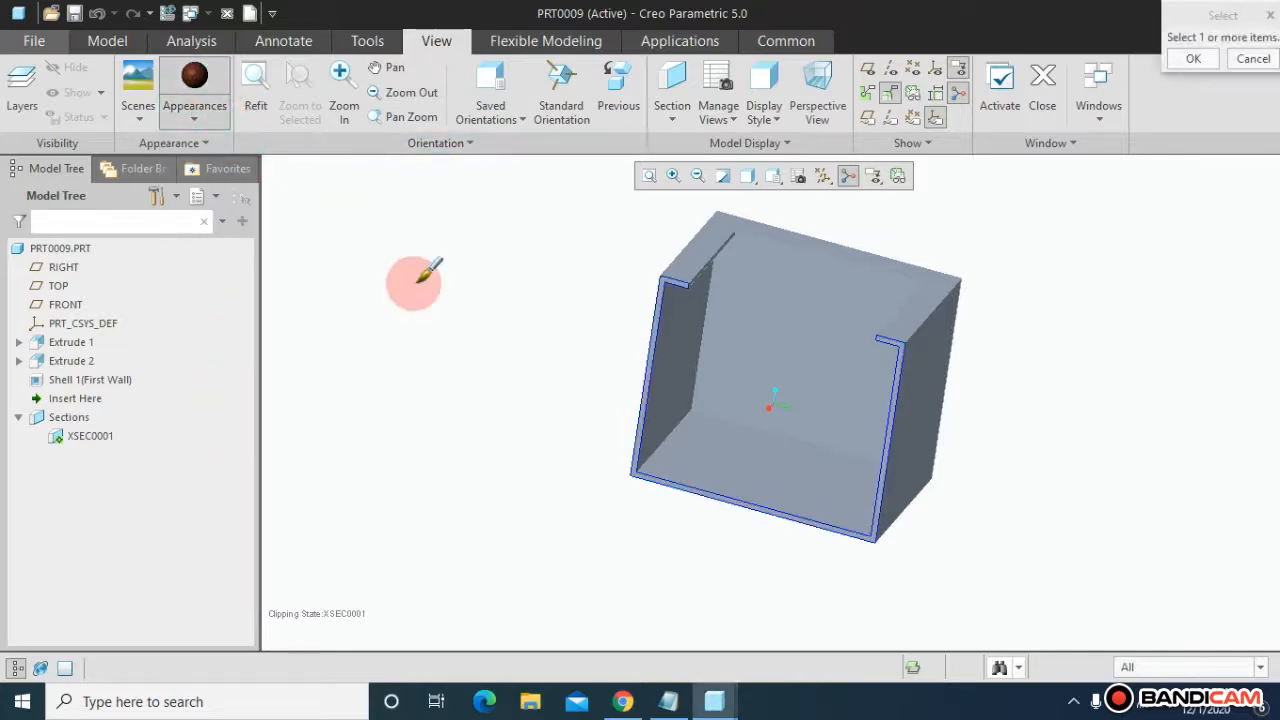
Step: Apply the bronze appearance to the whole part using the Part selection filter
click(1135, 668)
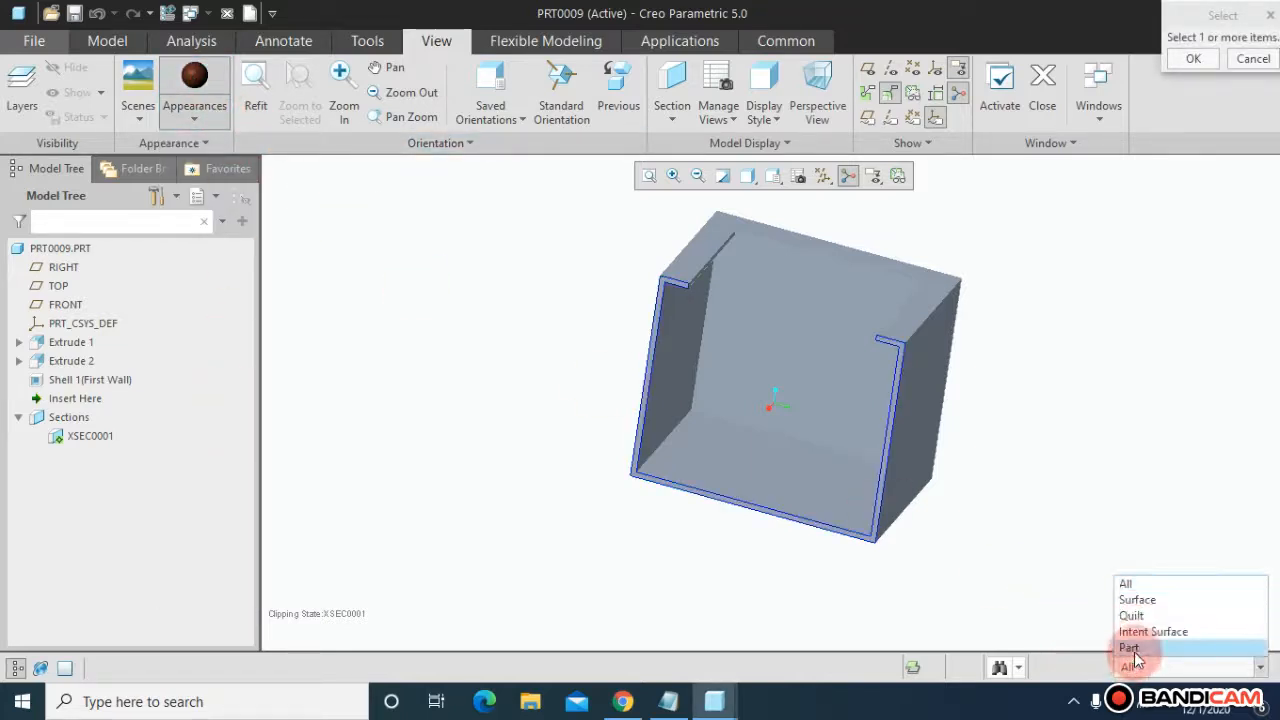
click(1135, 648)
click(880, 408)
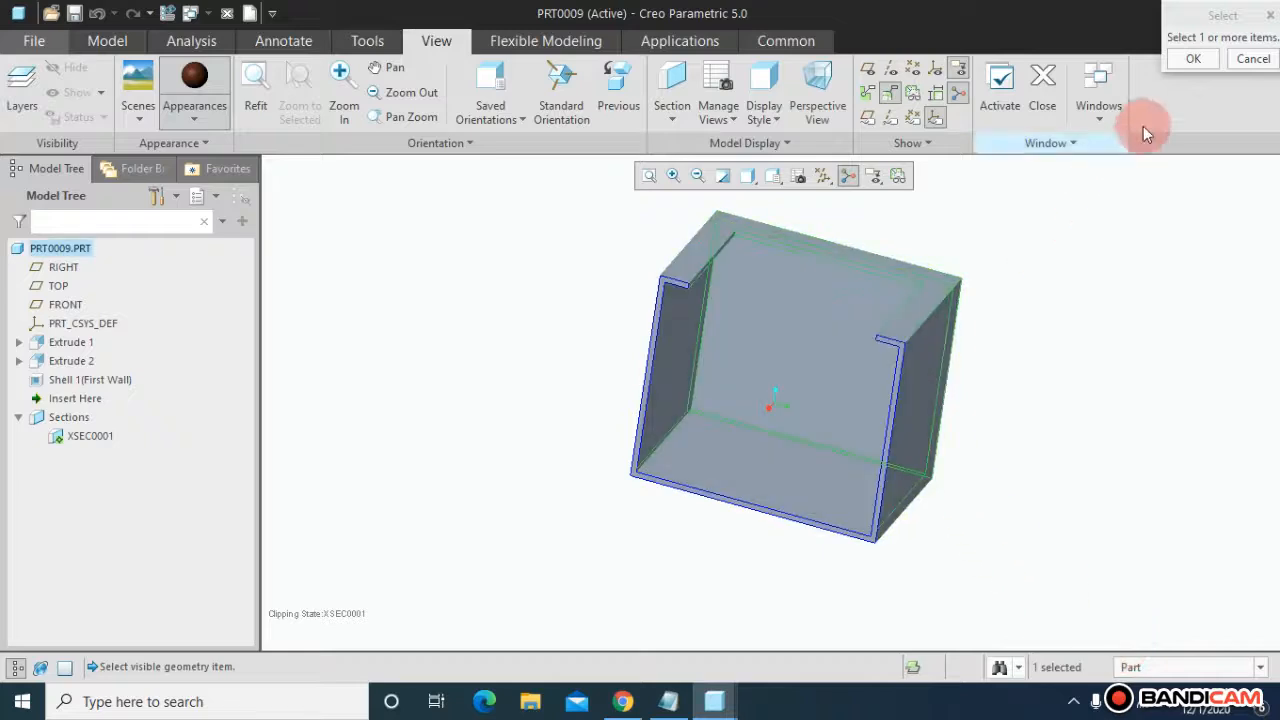
click(1192, 58)
mouse_move(1059, 377)
middle_down()
mouse_move(1037, 335)
mouse_move(1063, 354)
mouse_move(1057, 374)
mouse_move(1063, 361)
middle_up()
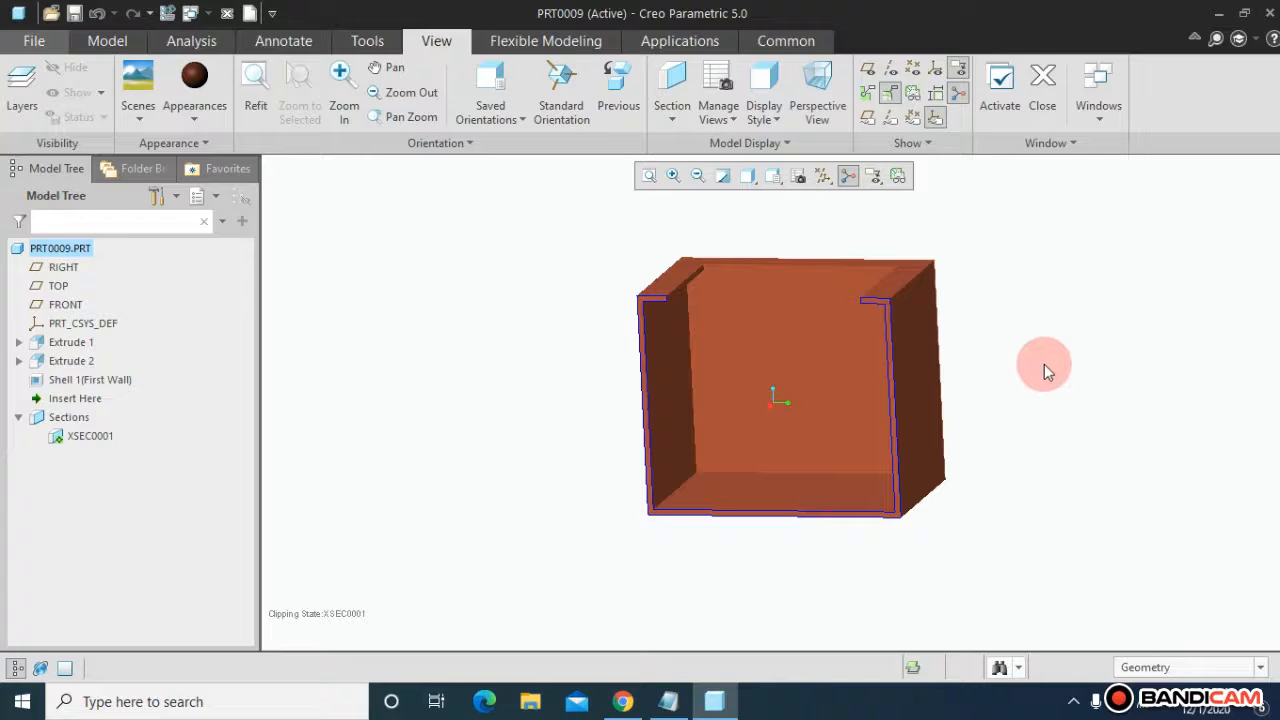
Step: Close the part window
mouse_move(1023, 375)
middle_down()
mouse_move(1034, 351)
mouse_move(1017, 343)
mouse_move(909, 383)
mouse_move(1006, 331)
mouse_move(963, 398)
mouse_move(1014, 371)
mouse_move(1011, 309)
mouse_move(925, 374)
mouse_move(1023, 340)
mouse_move(957, 377)
mouse_move(1015, 347)
mouse_move(986, 364)
middle_up()
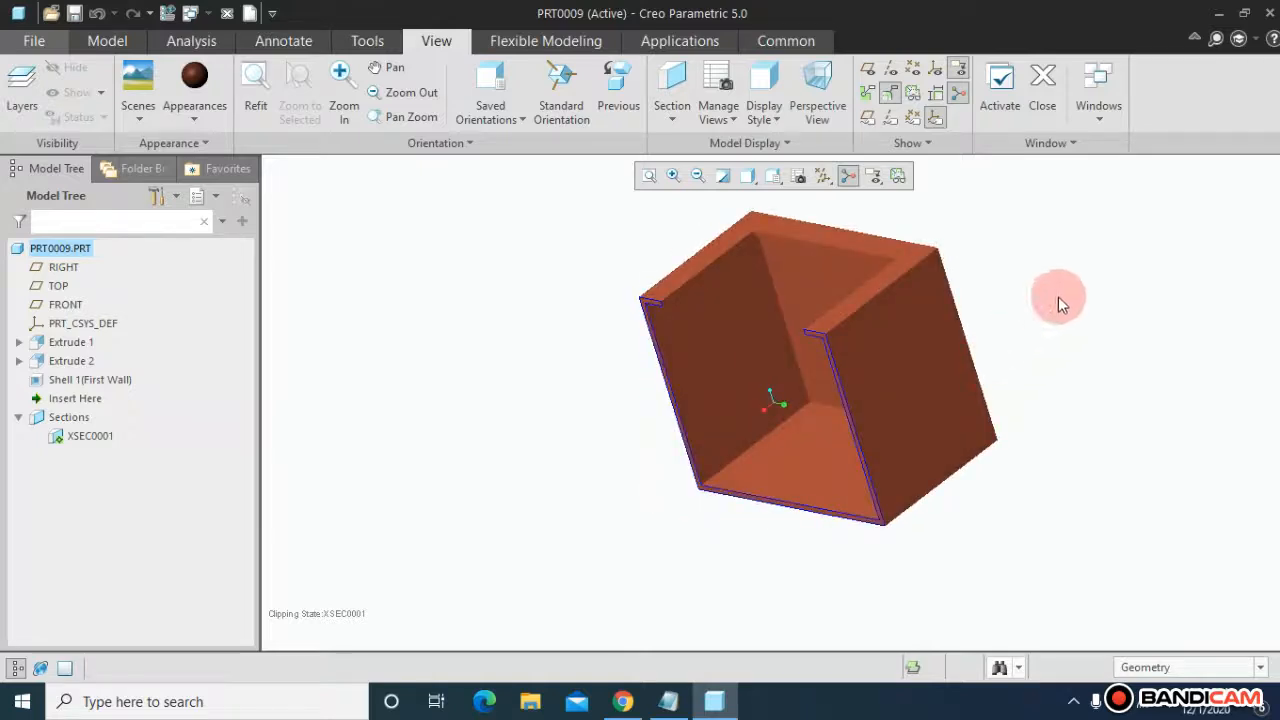
click(1051, 122)
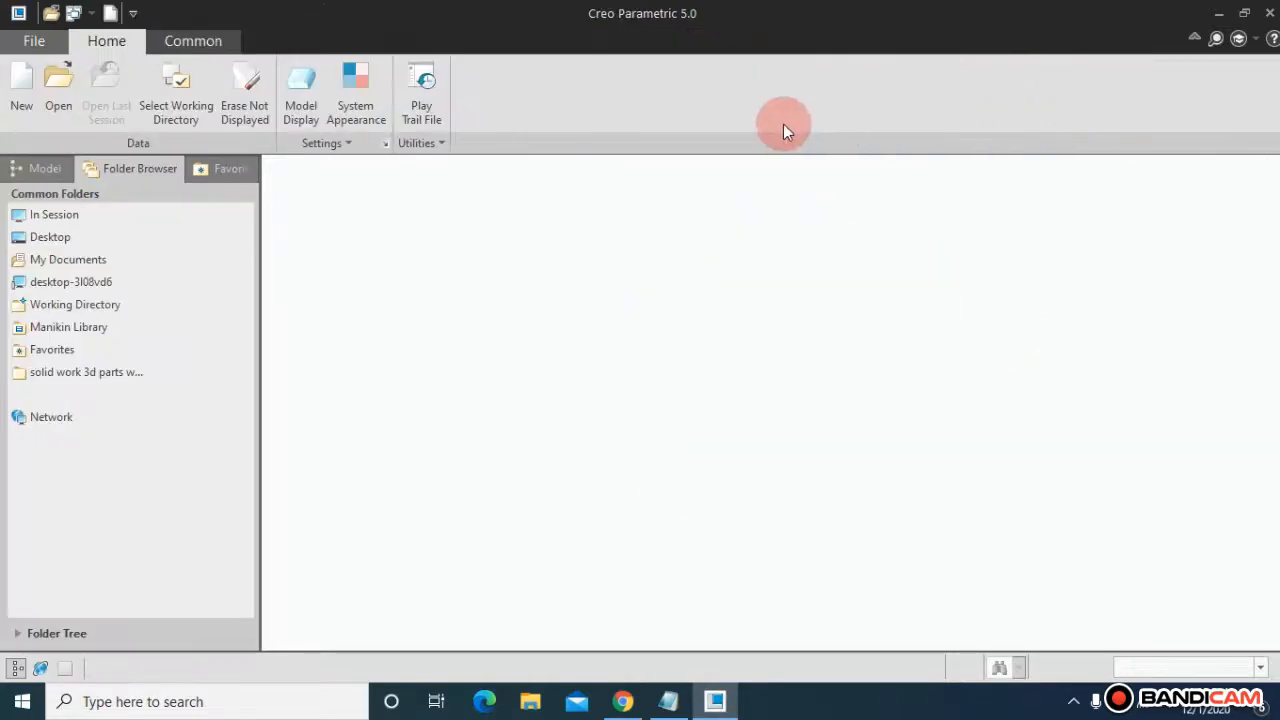